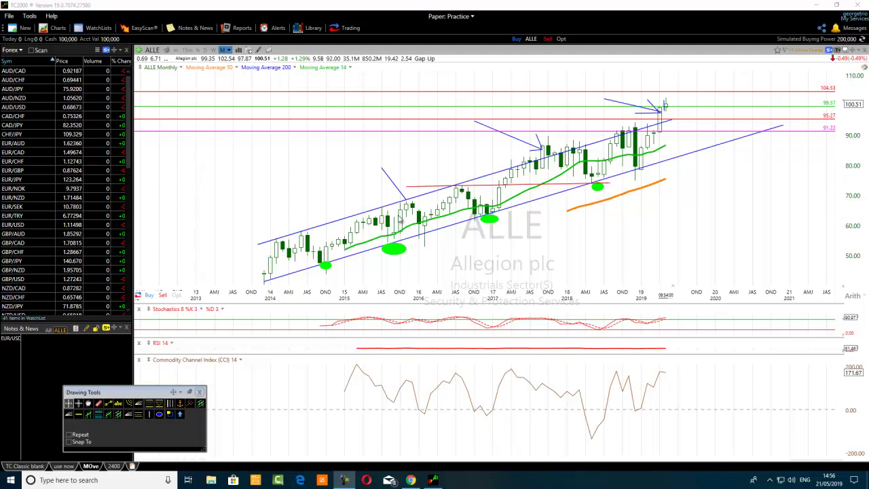
Draw two roughly horizontal parallel trendlines in the empty area below price beyond early 2019, at about 58.8 and 52.
click(111, 405)
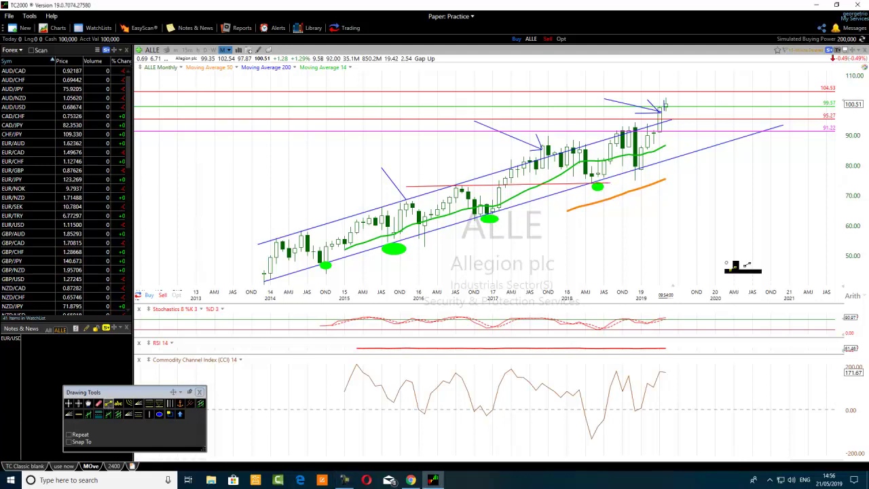
mouse_move(674, 235)
mouse_down()
mouse_move(773, 238)
mouse_move(777, 229)
mouse_up()
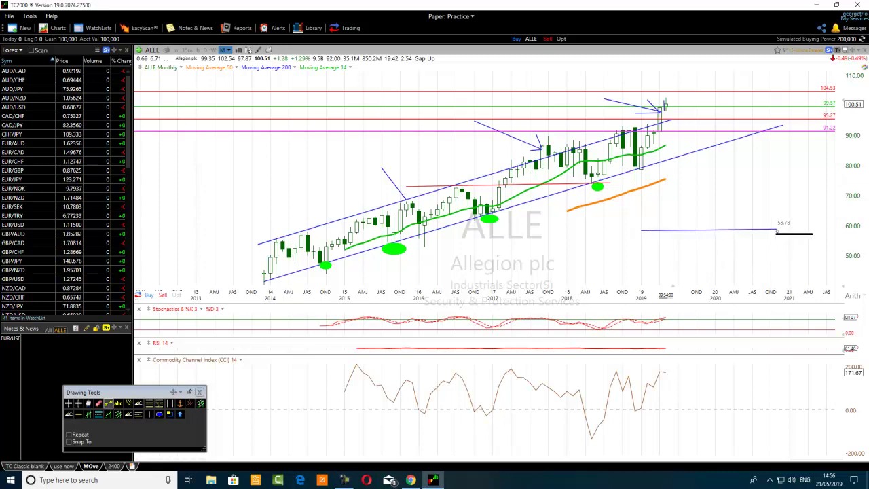
click(109, 404)
mouse_move(648, 250)
mouse_down()
mouse_move(786, 248)
mouse_move(777, 250)
mouse_up()
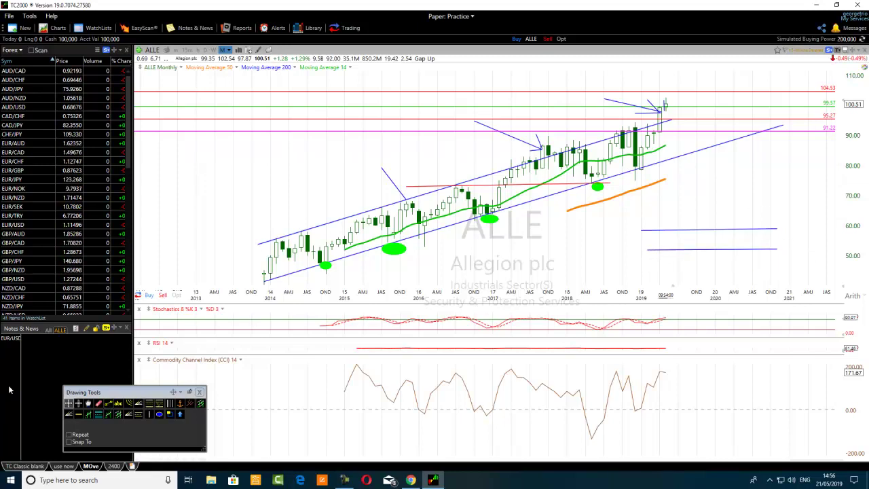
Draw two parallel rising trendlines above the horizontal pair to illustrate an upward-sloping channel.
click(108, 403)
drag(716, 213, 789, 179)
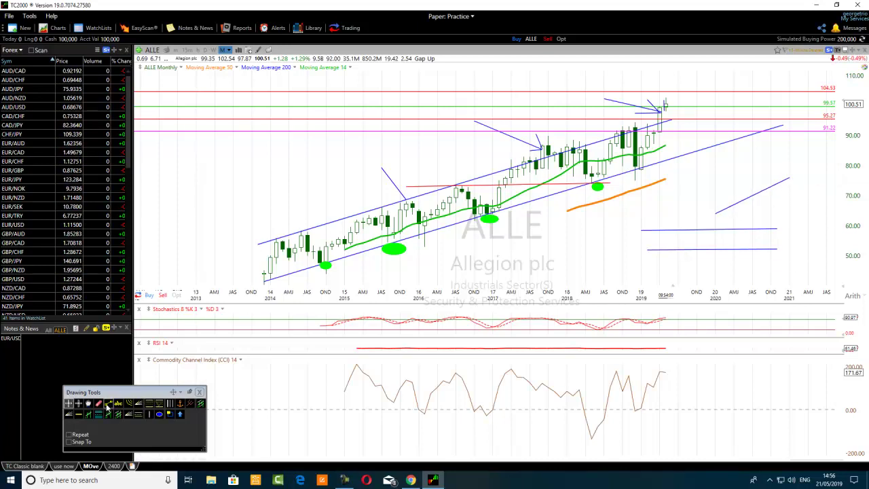
drag(728, 223, 795, 192)
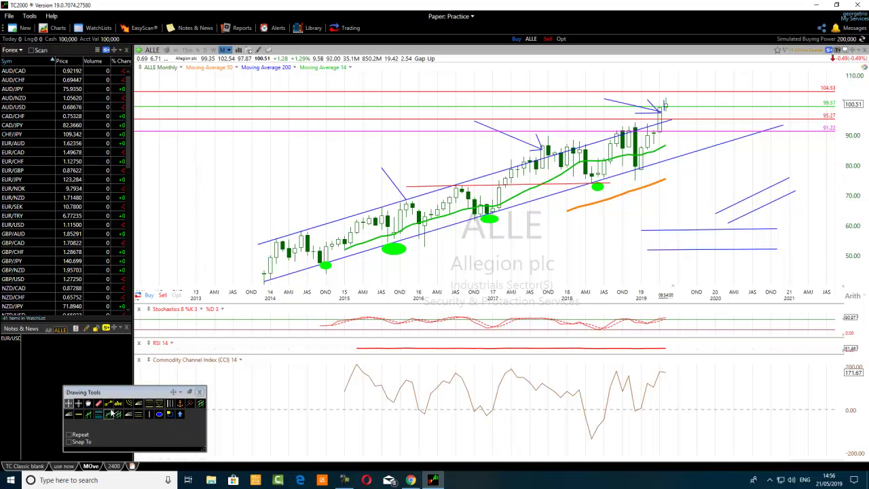
Draw two parallel falling trendlines in the empty area before the price history begins to illustrate a downward-sloping channel.
click(109, 403)
mouse_move(165, 180)
mouse_down()
mouse_move(215, 244)
mouse_move(202, 214)
mouse_up()
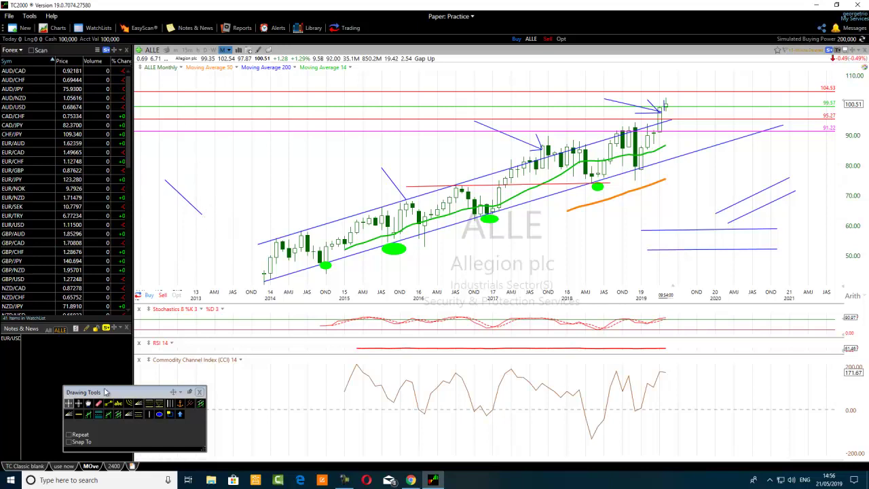
click(109, 404)
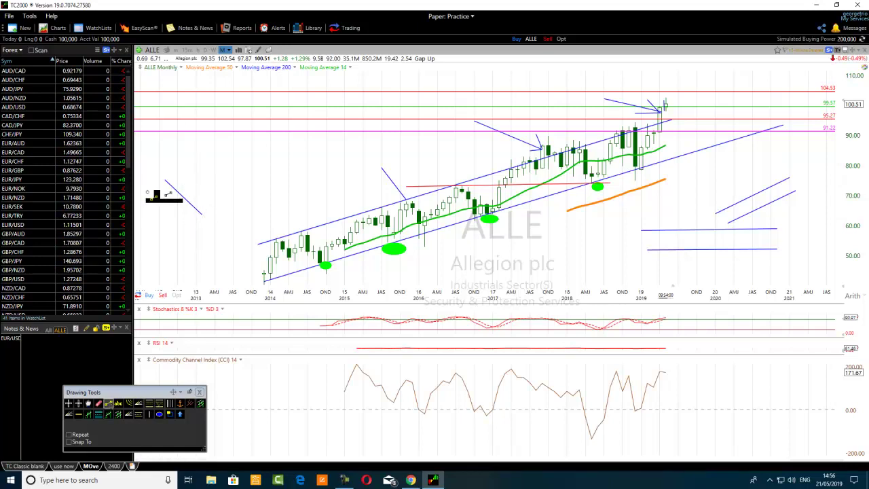
drag(156, 189, 195, 220)
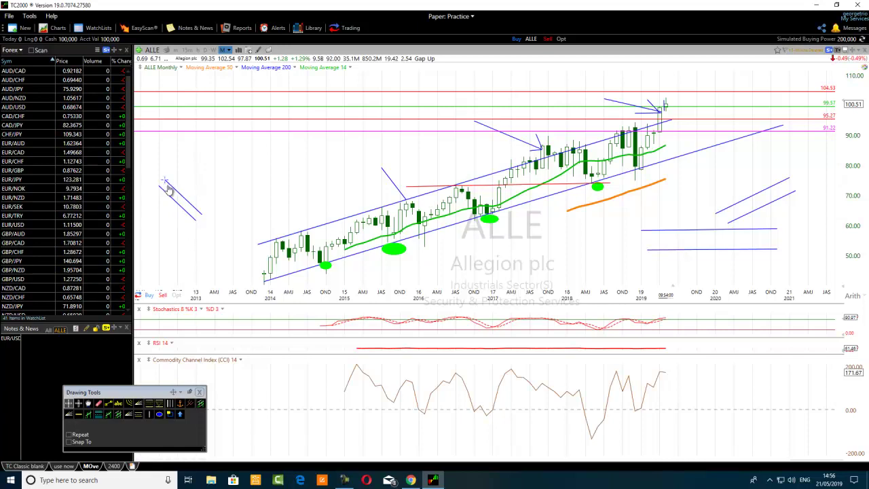
click(195, 218)
Draw a short vertical line crossing the lower boundary of the falling channel to represent a breakout bar.
click(108, 402)
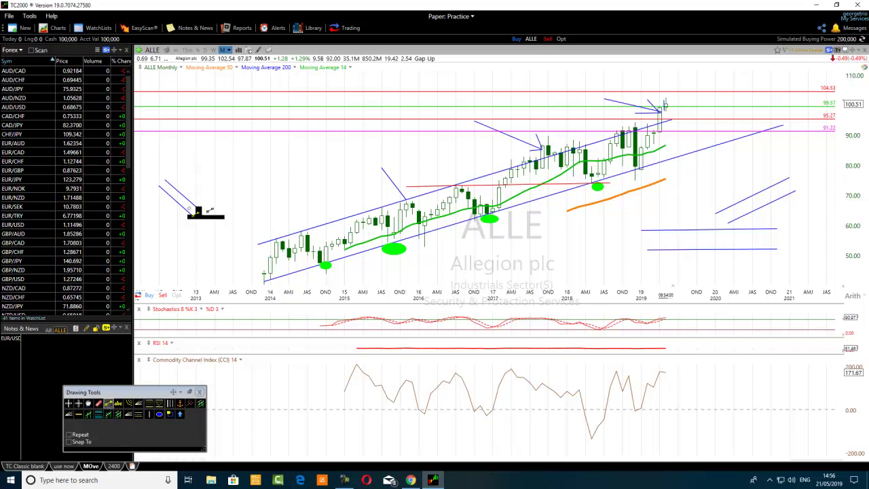
key(Escape)
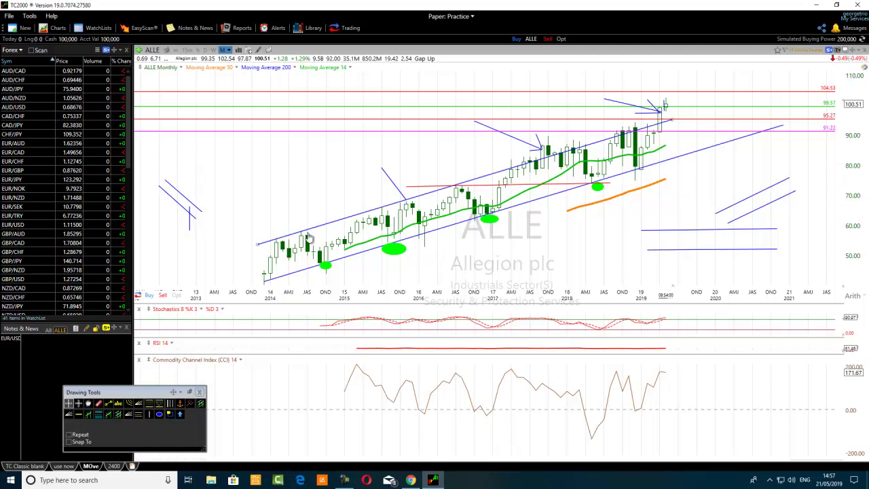
click(447, 185)
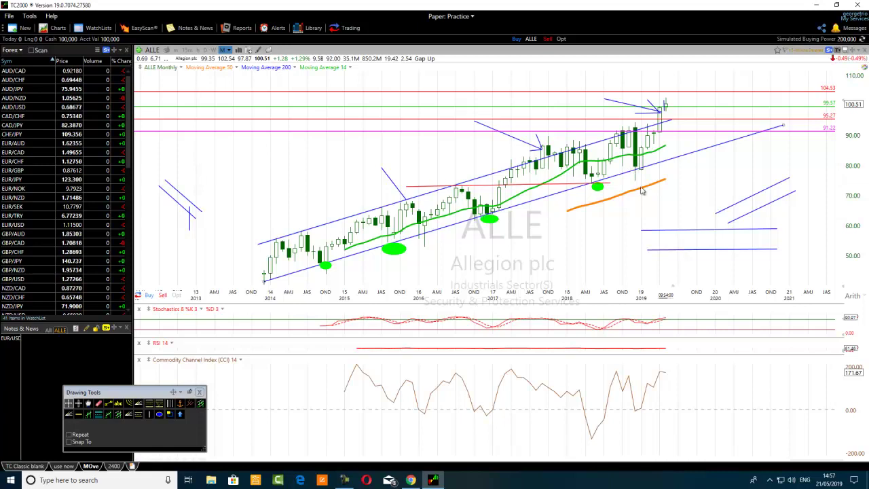
click(666, 252)
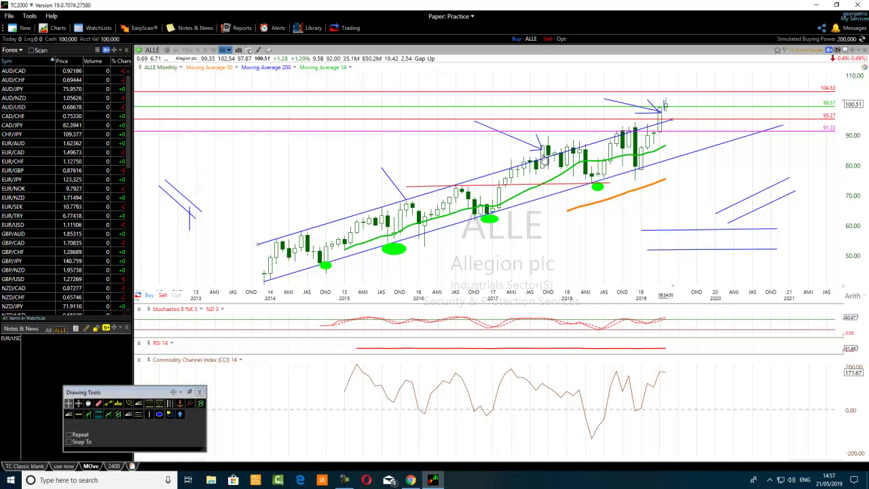
scroll(539, 191, up, 1)
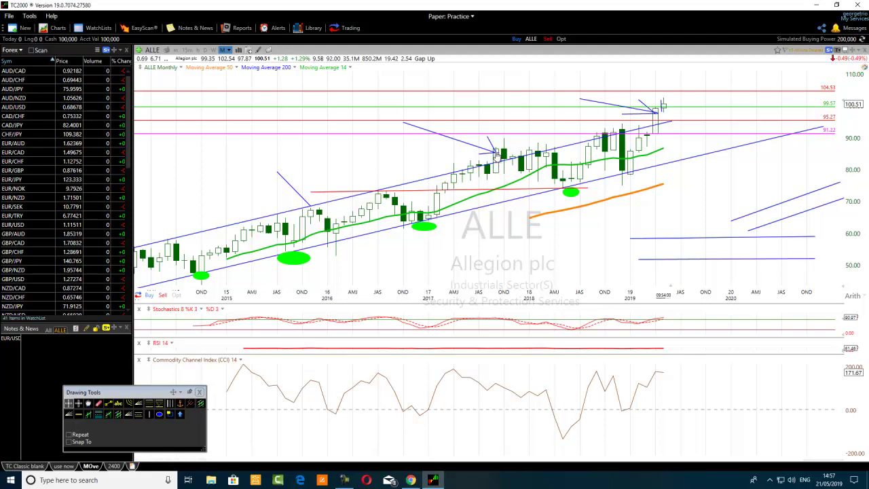
scroll(443, 175, down, 1)
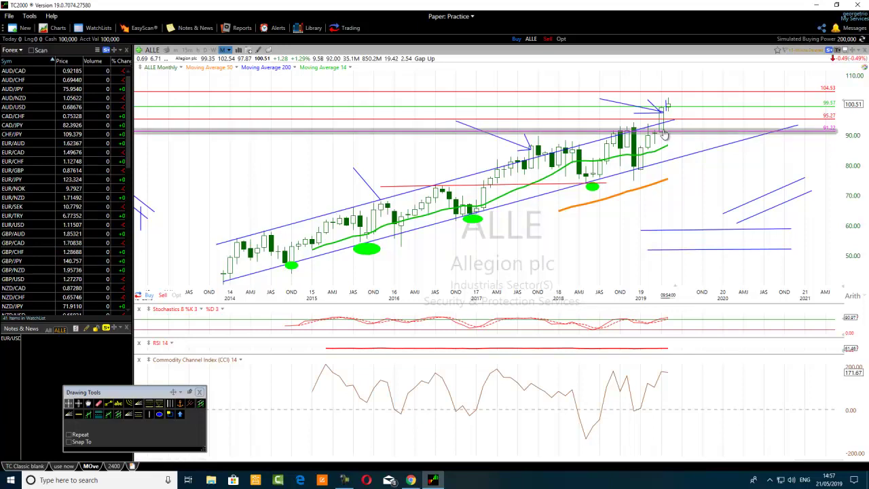
mouse_move(662, 126)
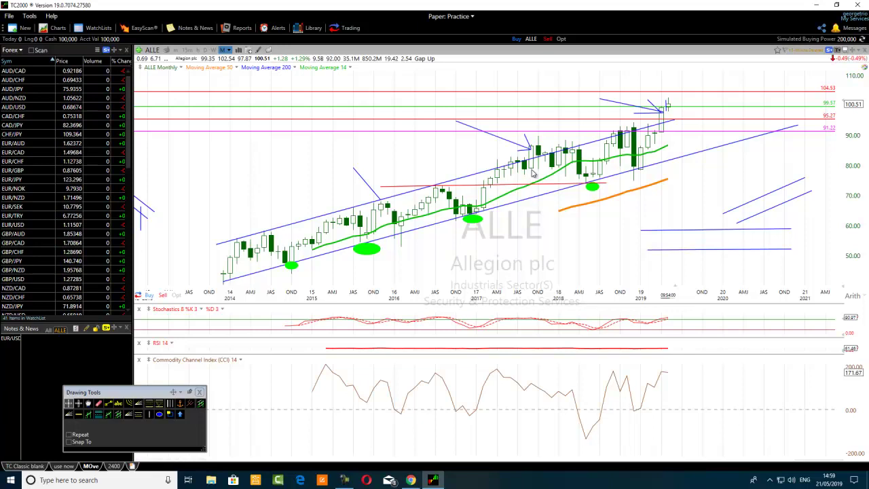
Mark the top and bottom of the late-2017 channel breakout candle's body with horizontal lines at 87.00 and 78.77.
scroll(533, 173, up, 2)
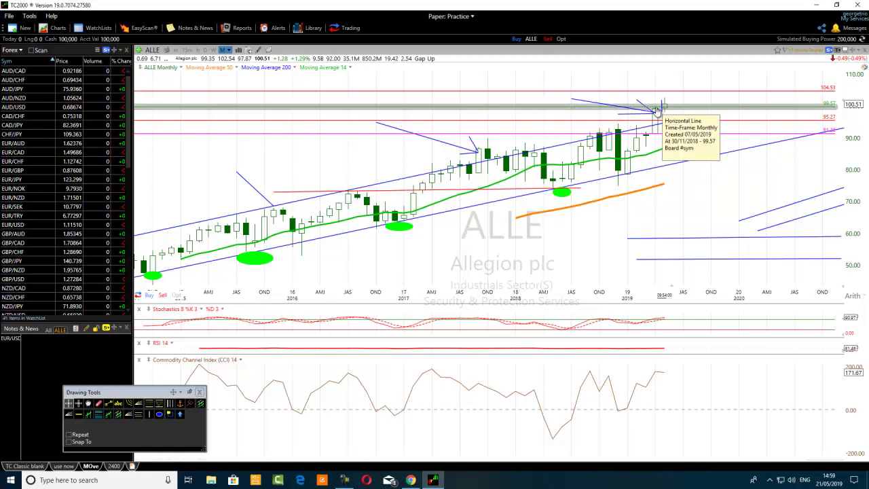
click(79, 414)
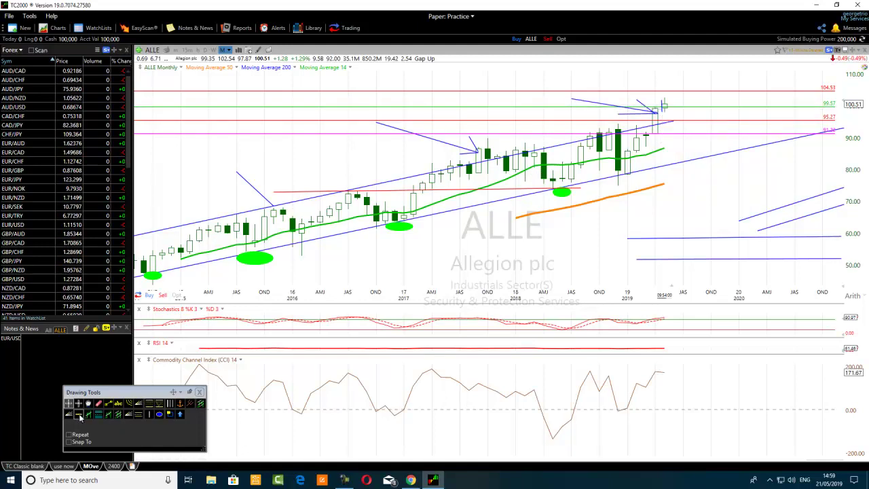
click(476, 142)
drag(508, 153, 504, 150)
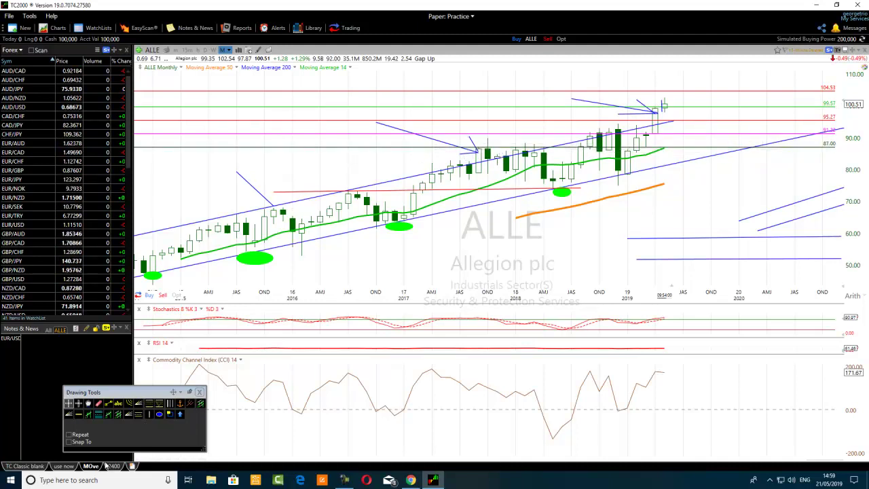
click(79, 413)
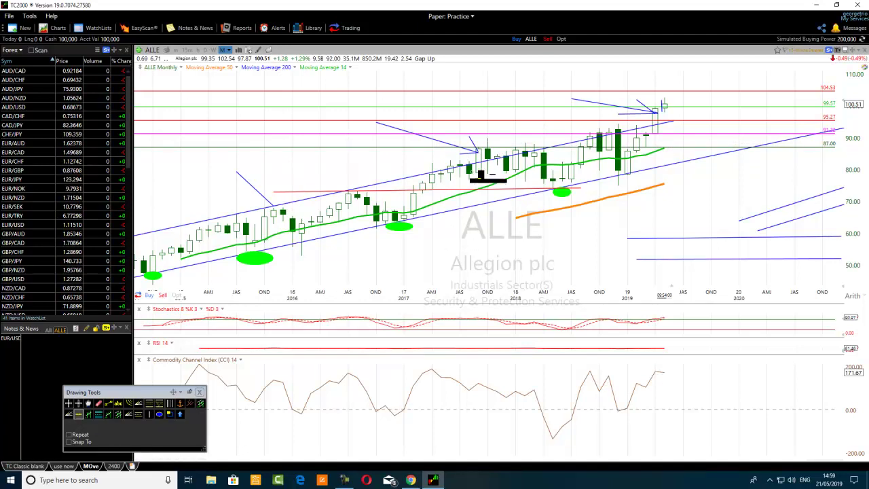
click(491, 175)
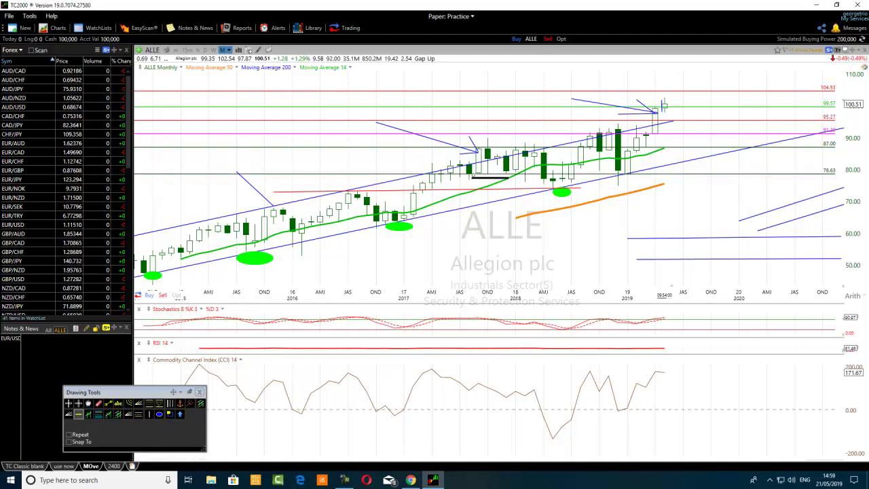
drag(491, 175, 491, 173)
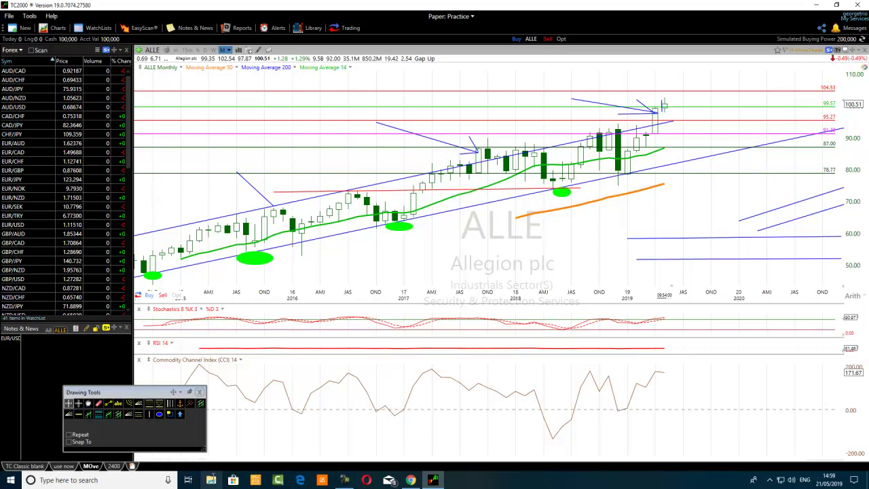
Add a horizontal line at 82.41 where the late-2017 breakout candle crosses the upper channel line.
click(78, 415)
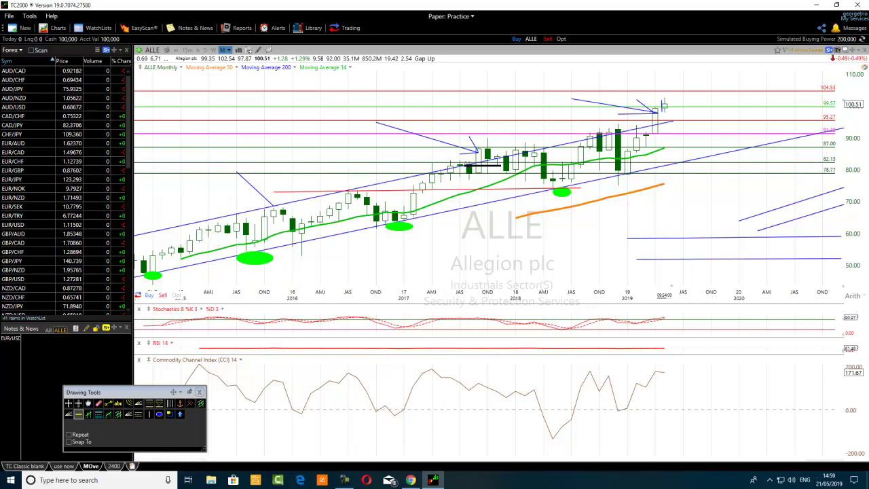
click(468, 163)
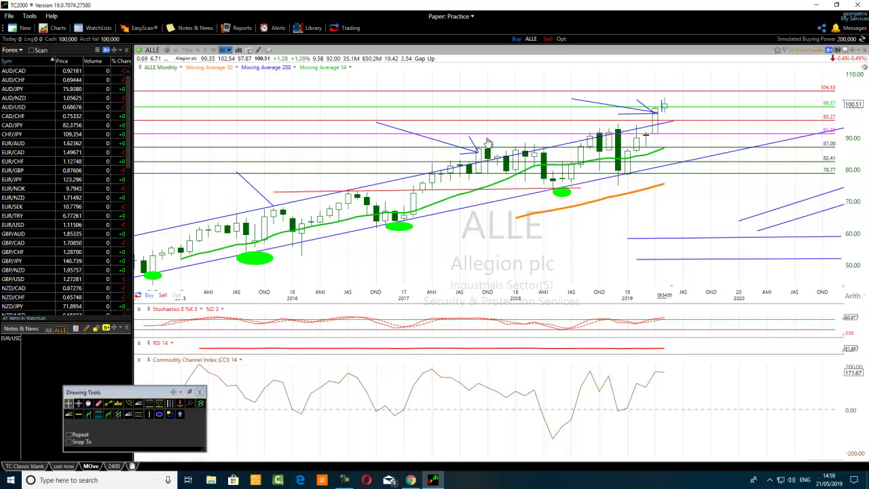
mouse_move(488, 152)
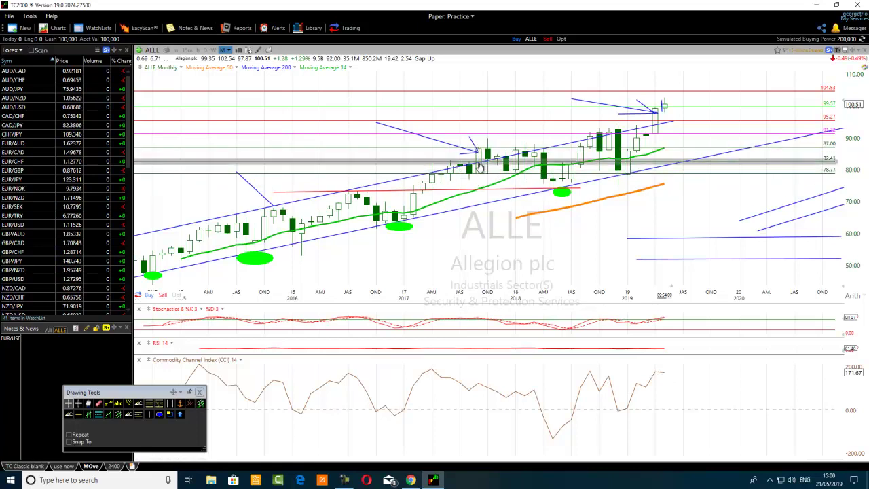
scroll(481, 168, up, 3)
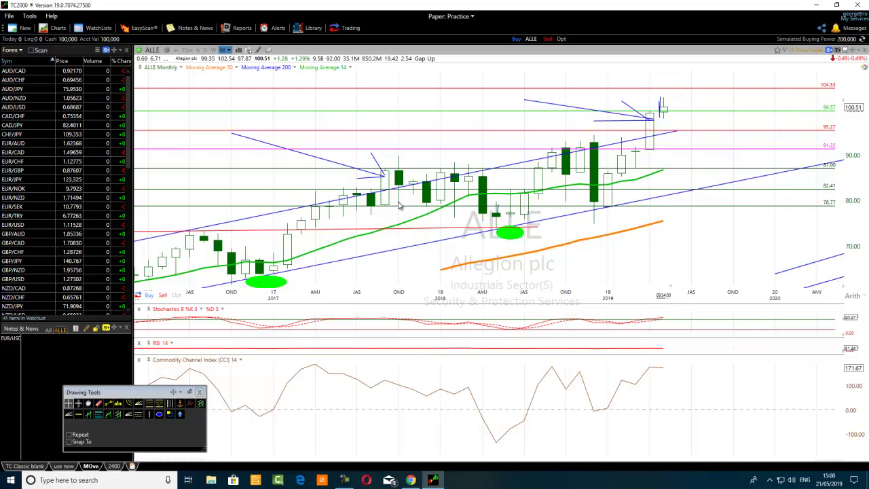
scroll(350, 198, down, 1)
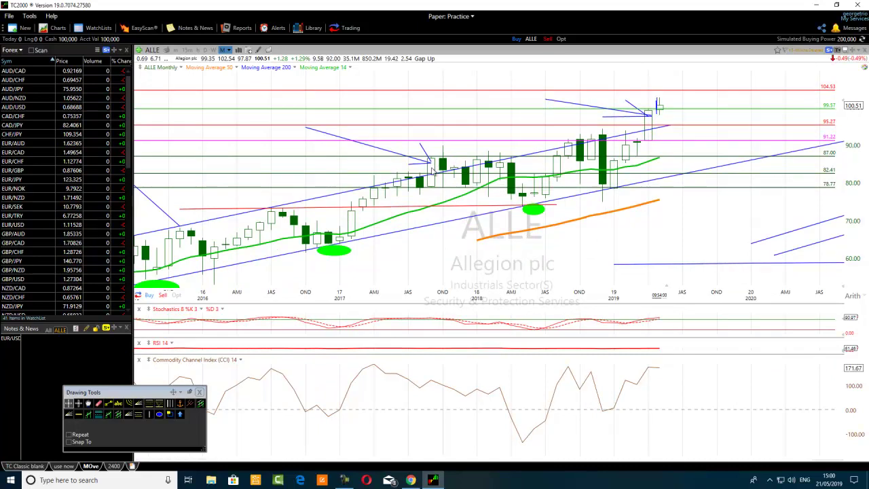
mouse_move(437, 191)
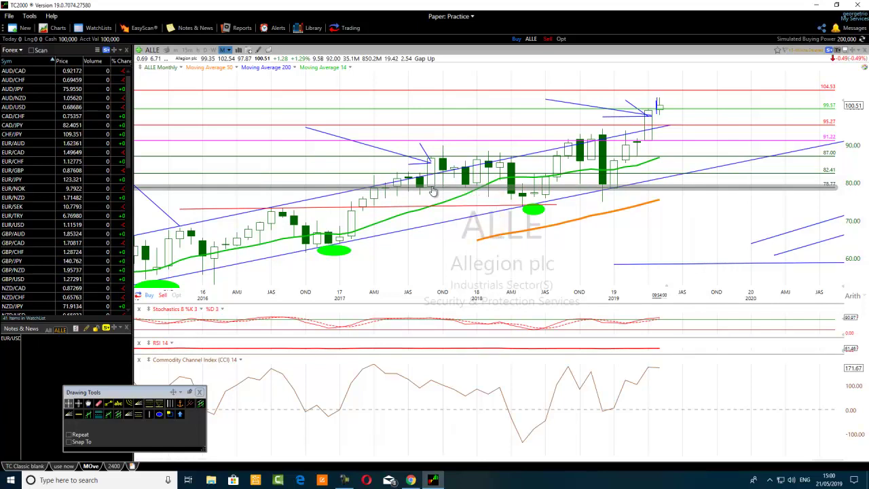
drag(433, 192, 434, 162)
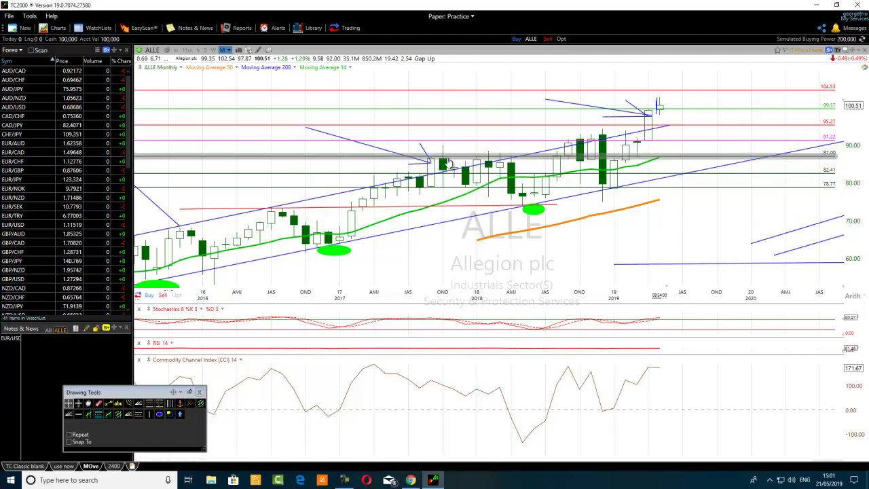
mouse_move(449, 163)
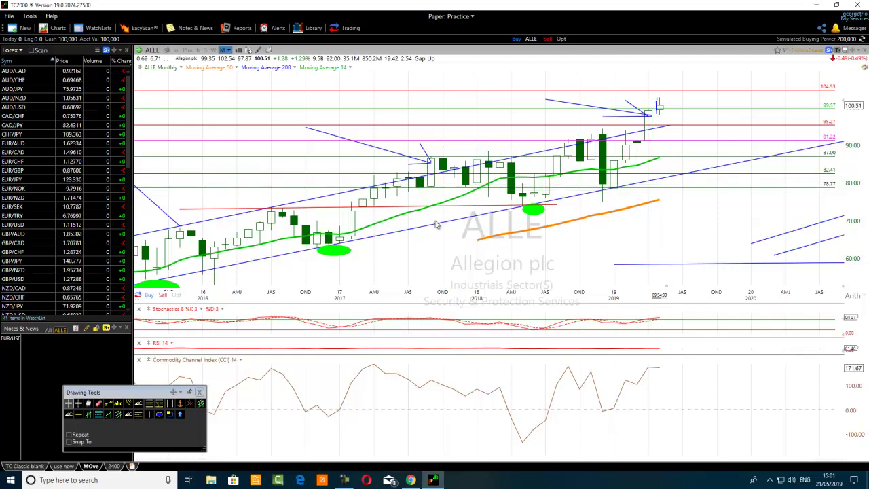
Draw a vertical line the height of the late-2017 breakout candle and place it above the candle, from 87.00 up to about 95.27.
click(108, 402)
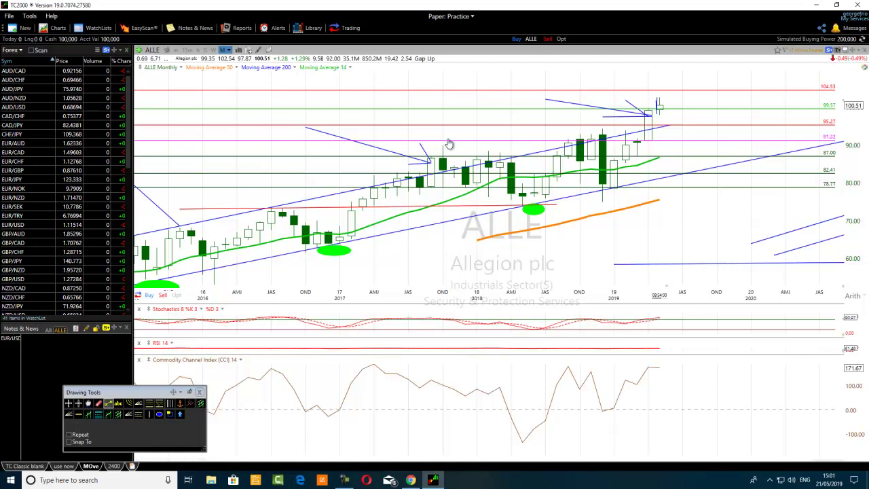
mouse_move(398, 165)
mouse_down()
mouse_move(398, 191)
mouse_move(399, 174)
mouse_up()
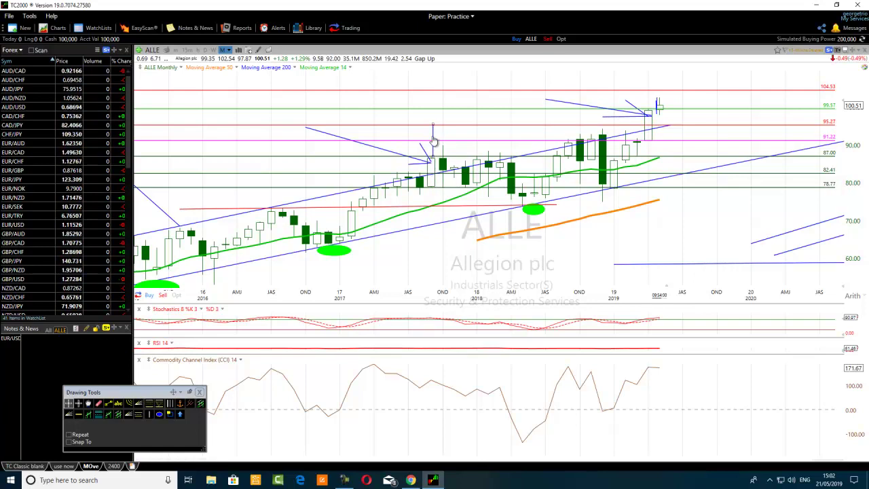
drag(434, 141, 431, 163)
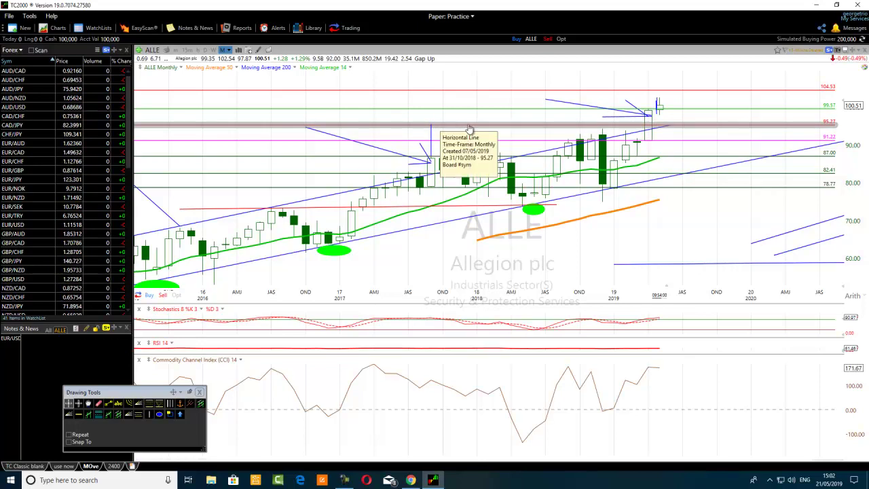
Move the vertical height line up to span about 95.27 to 104.53 and return it to the top of the breakout candle.
mouse_move(432, 130)
mouse_down()
mouse_move(431, 157)
mouse_move(434, 120)
mouse_up()
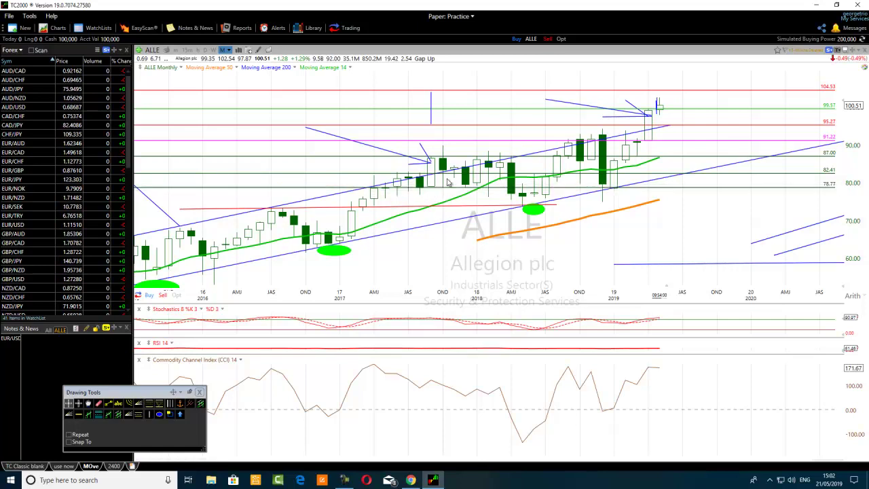
mouse_move(431, 203)
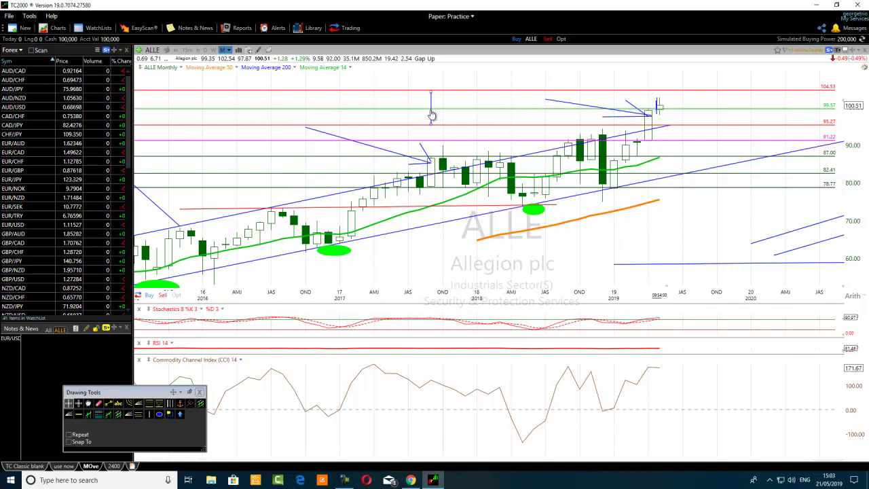
drag(432, 114, 432, 147)
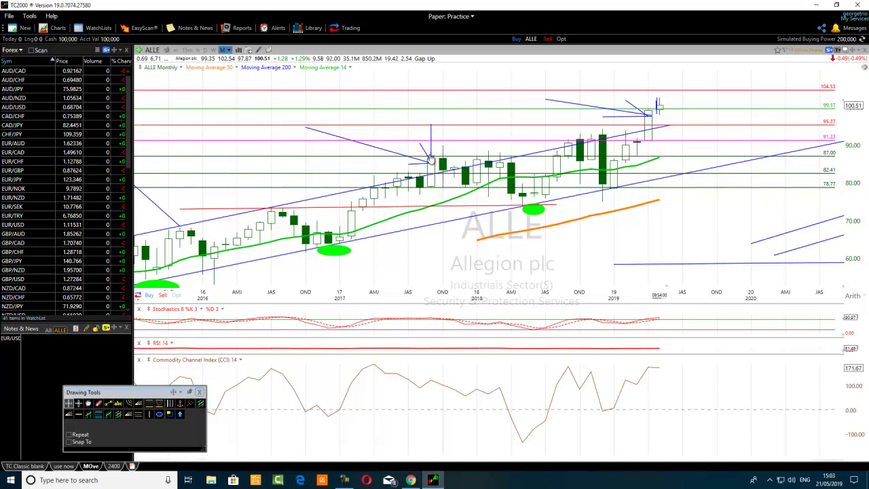
Move the vertical height line above the late-2017 breakout candle up to span about 95.27 to 104.53.
drag(432, 150, 433, 119)
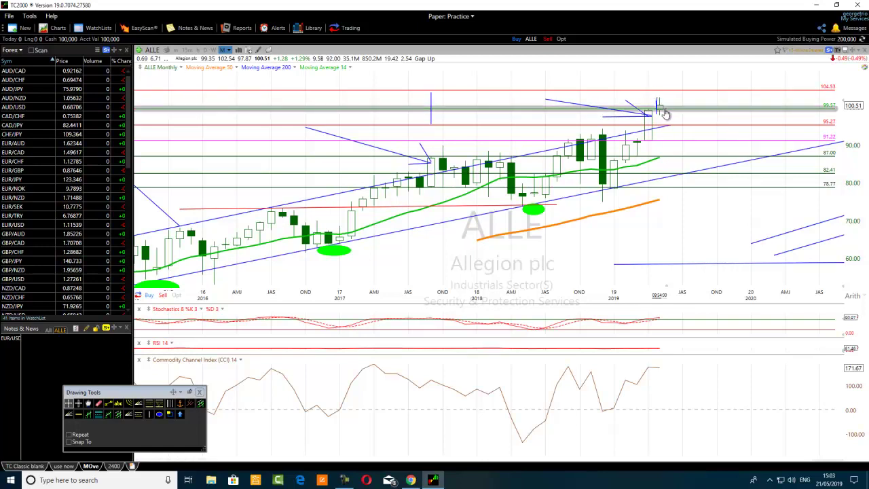
Examine the latest monthly candle around the 99.57 level and check the current date in the system calendar.
scroll(615, 122, up, 2)
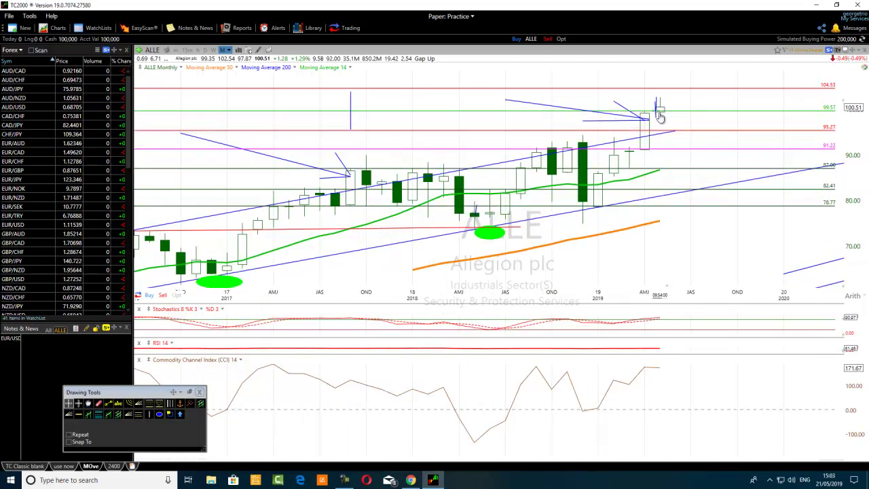
scroll(657, 112, up, 1)
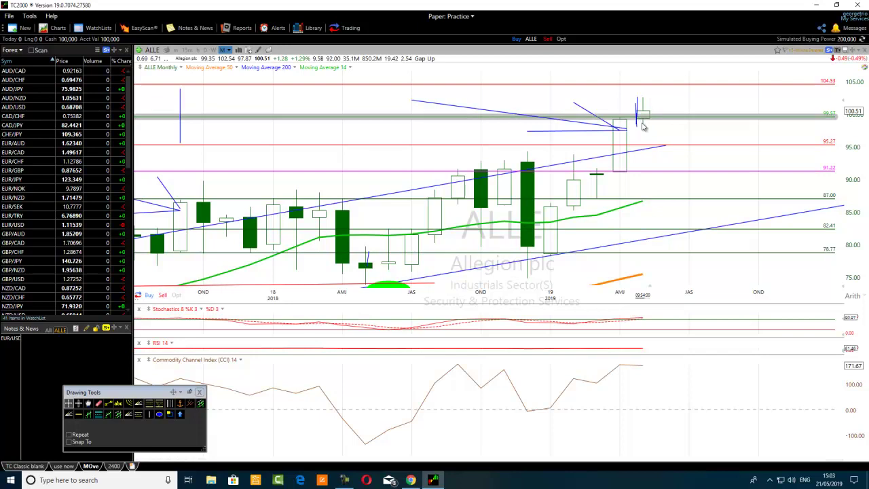
click(648, 133)
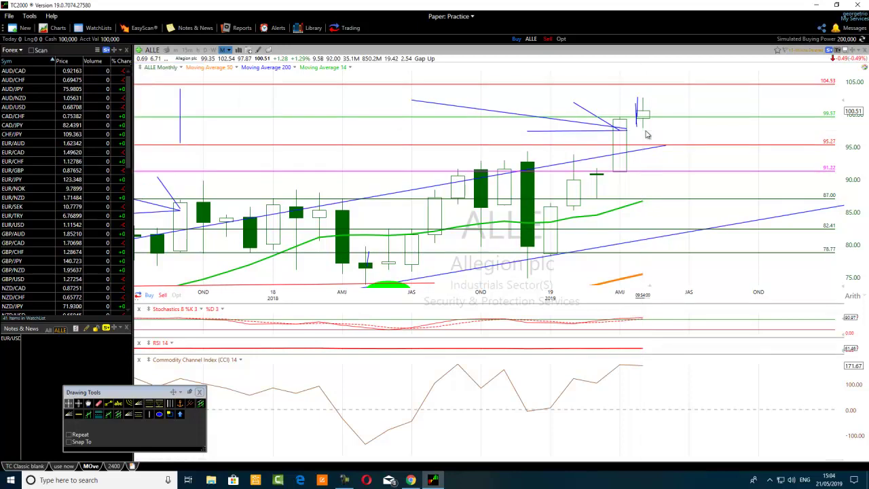
click(834, 480)
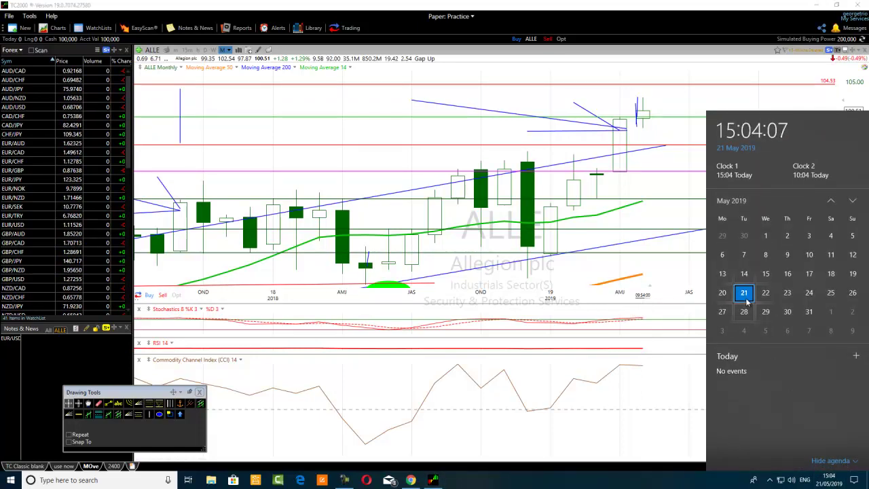
click(742, 100)
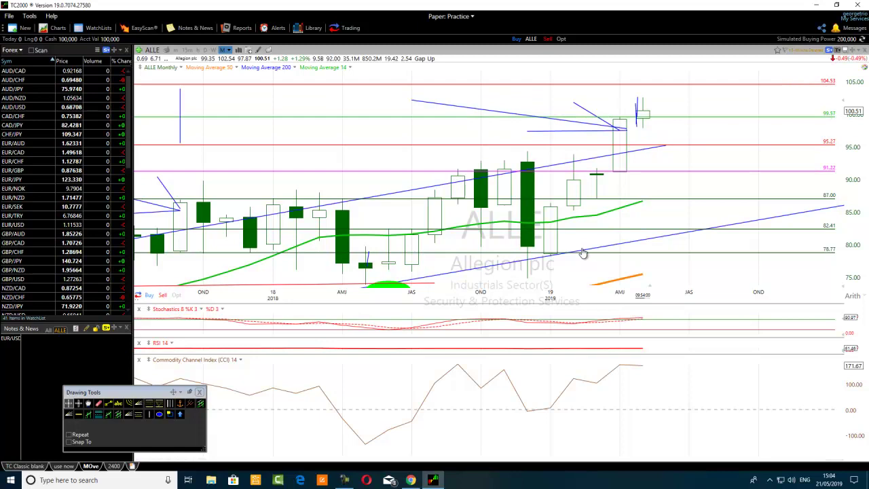
Move the vertical height line back down to span about 87.00 to 95.27, above the candle following the late-2017 breakout.
scroll(574, 296, down, 2)
scroll(574, 296, down, 2)
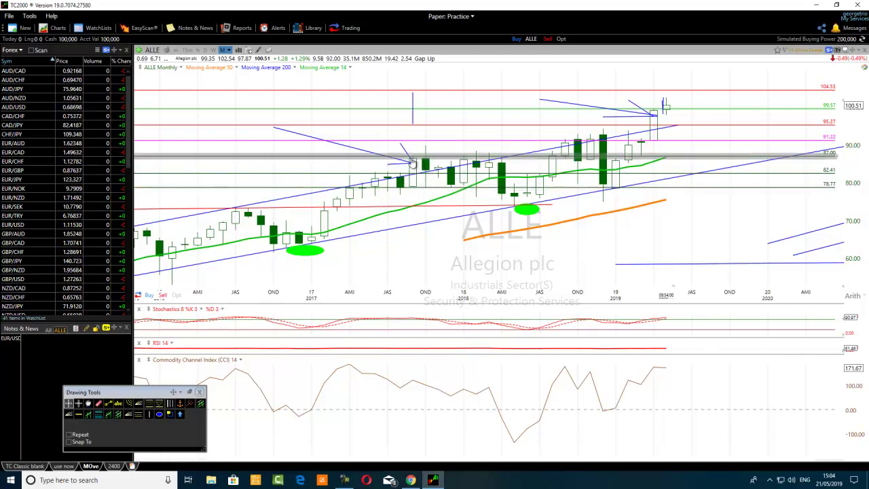
mouse_move(422, 160)
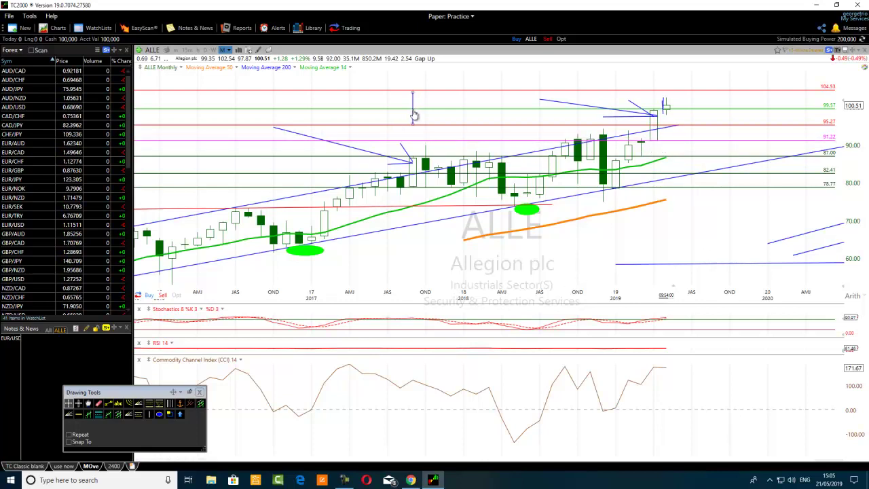
drag(413, 112, 419, 146)
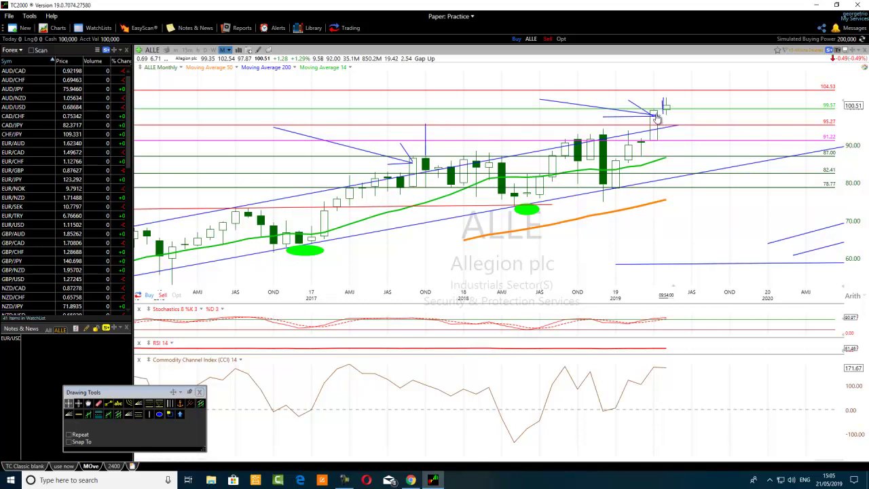
Switch the ALLE chart to the daily timeframe and focus it on the recent price action up to May 2019.
mouse_move(659, 113)
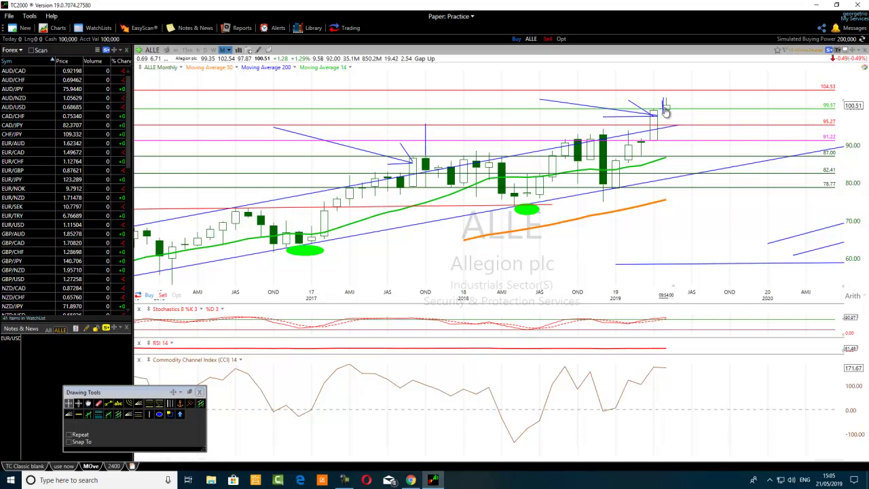
mouse_move(669, 109)
mouse_move(673, 127)
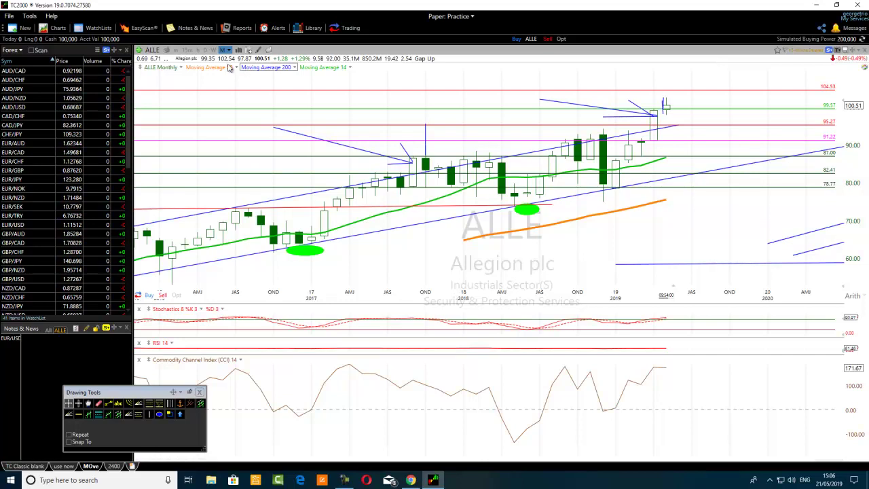
click(205, 49)
scroll(358, 211, down, 5)
scroll(424, 273, down, 3)
scroll(424, 272, down, 3)
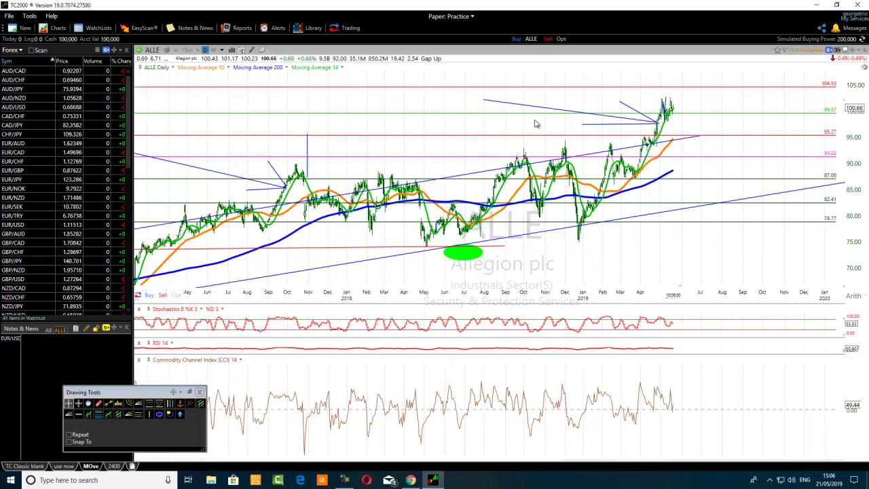
scroll(576, 235, up, 2)
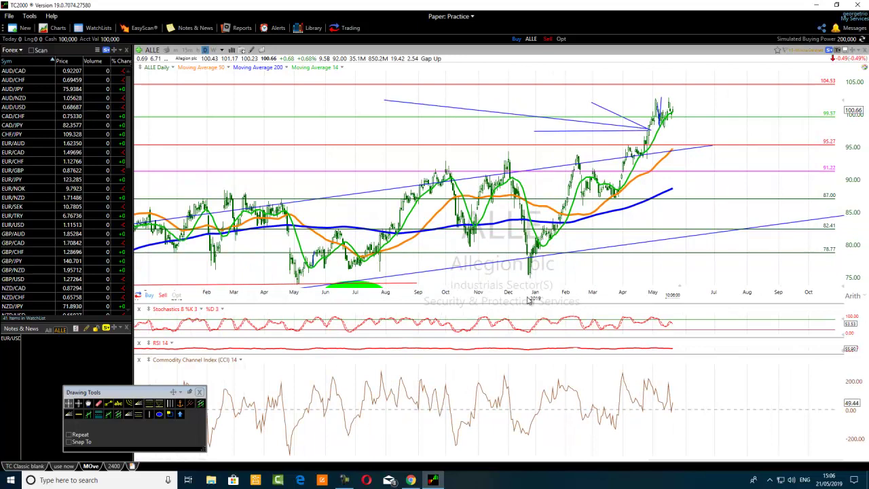
scroll(529, 300, up, 3)
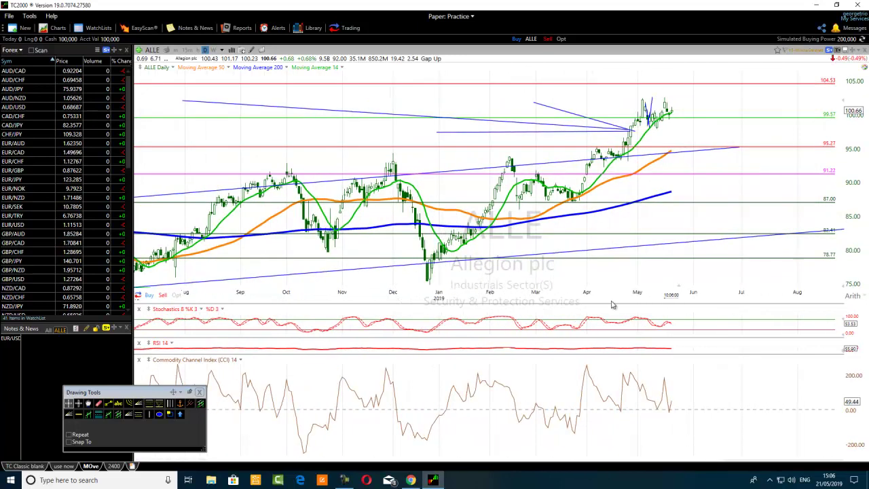
Extend the upper end of the short falling line in May 2019 to the early-May high at about 103.
click(639, 130)
scroll(642, 167, up, 2)
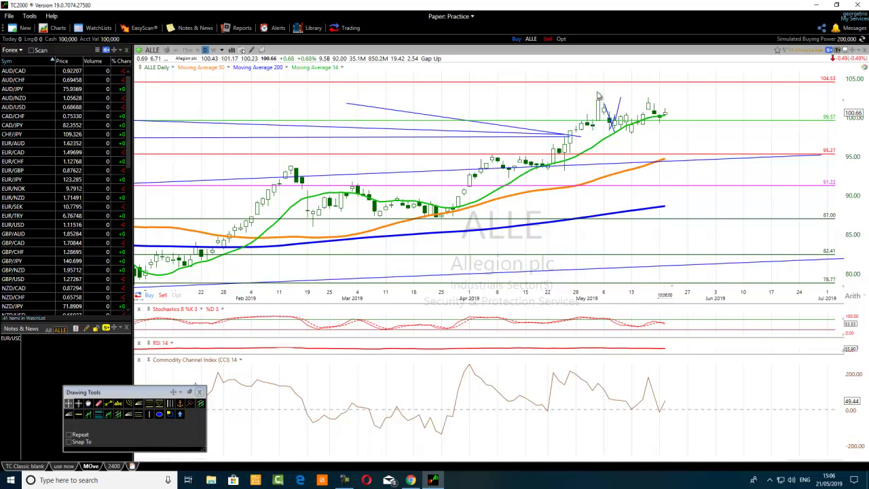
scroll(589, 166, up, 1)
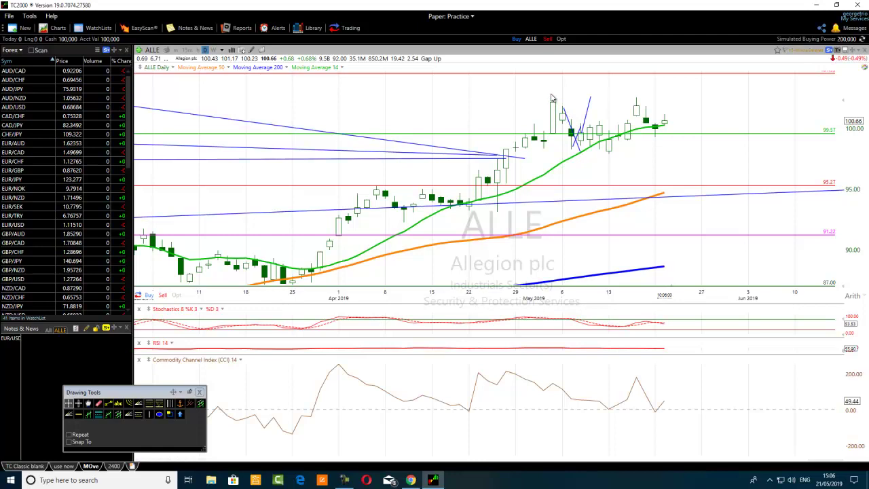
drag(574, 136, 555, 97)
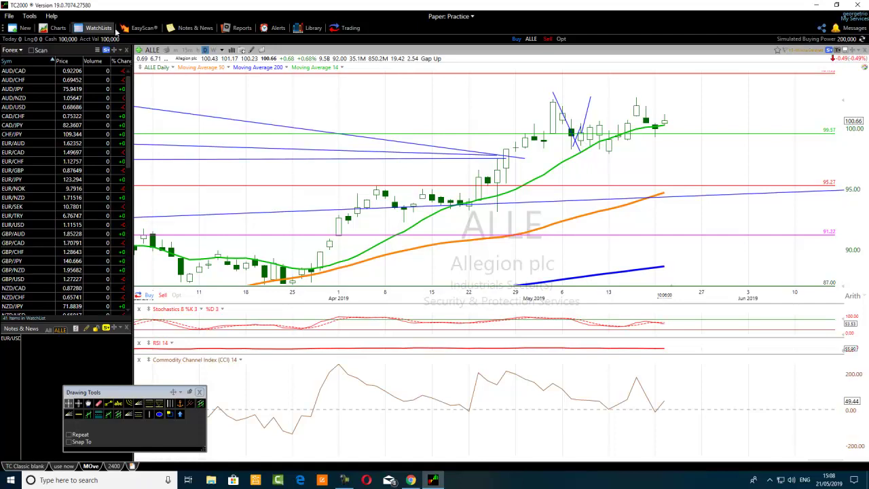
Switch the chart to the hourly timeframe and shift the falling line so it starts above the 6 May high.
click(197, 50)
scroll(225, 128, down, 5)
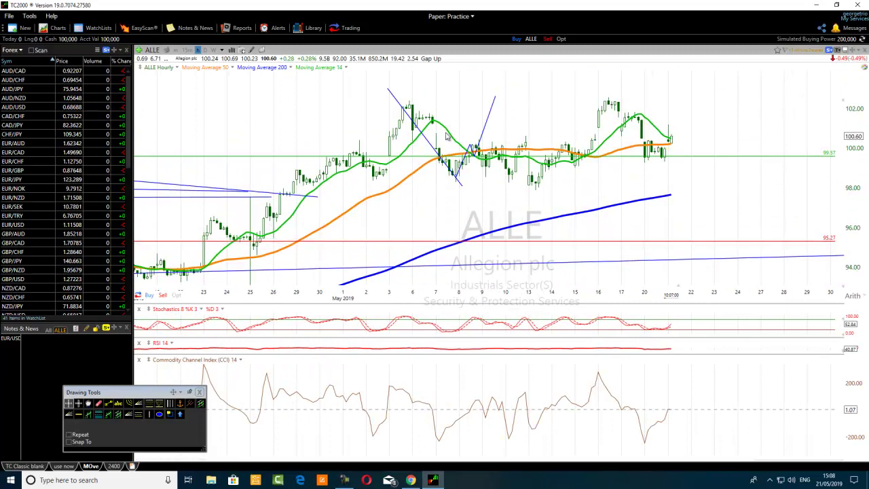
drag(421, 132, 441, 134)
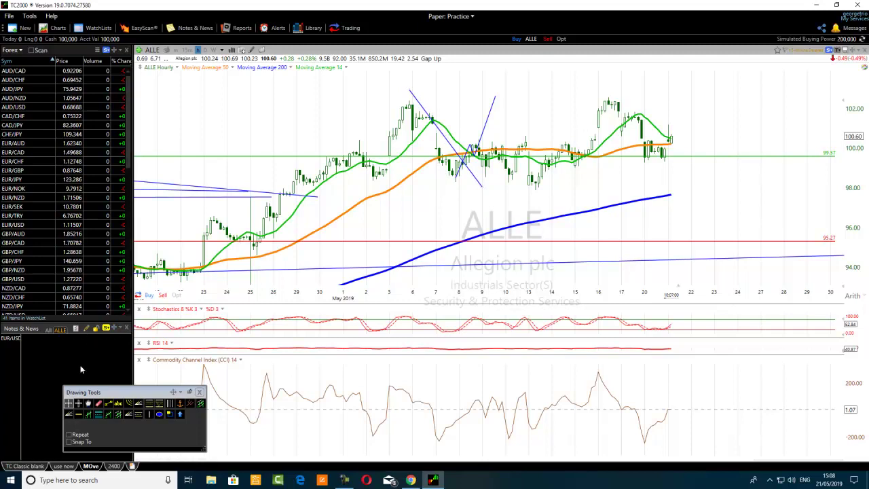
Draw two nearly horizontal channel lines from about 8 May to 22 May, at about 100.1 and 98.5.
click(108, 403)
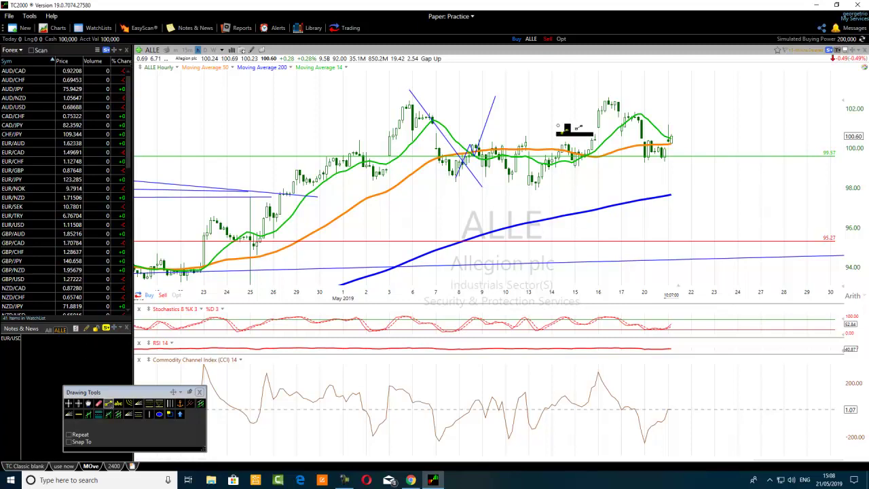
mouse_move(470, 146)
mouse_down()
mouse_move(676, 154)
mouse_move(694, 144)
mouse_up()
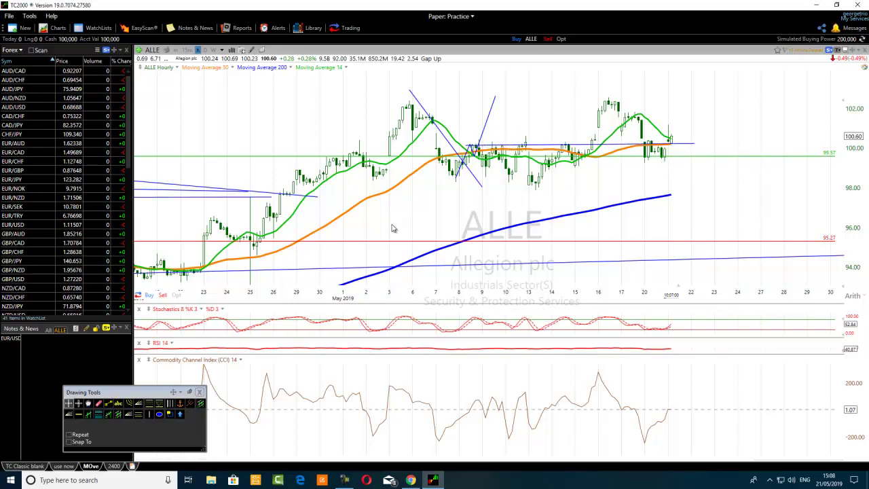
click(108, 404)
mouse_move(454, 178)
mouse_down()
mouse_move(691, 189)
mouse_move(694, 175)
mouse_up()
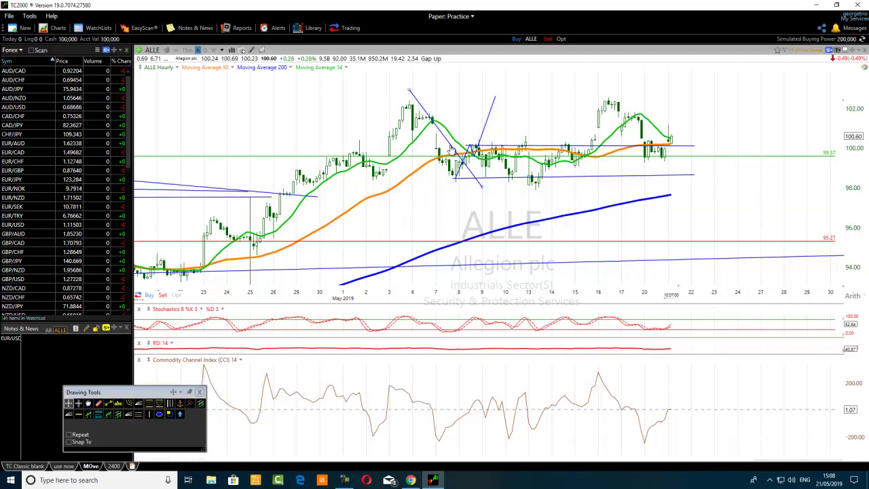
Draw a short falling line between the hourly channel lines at 10 May and place a green circle at the 13 May low.
mouse_move(466, 169)
mouse_move(475, 151)
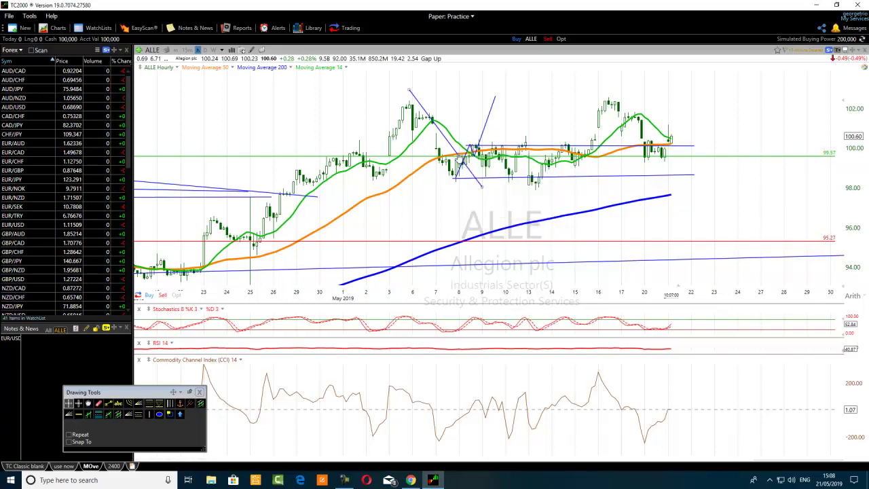
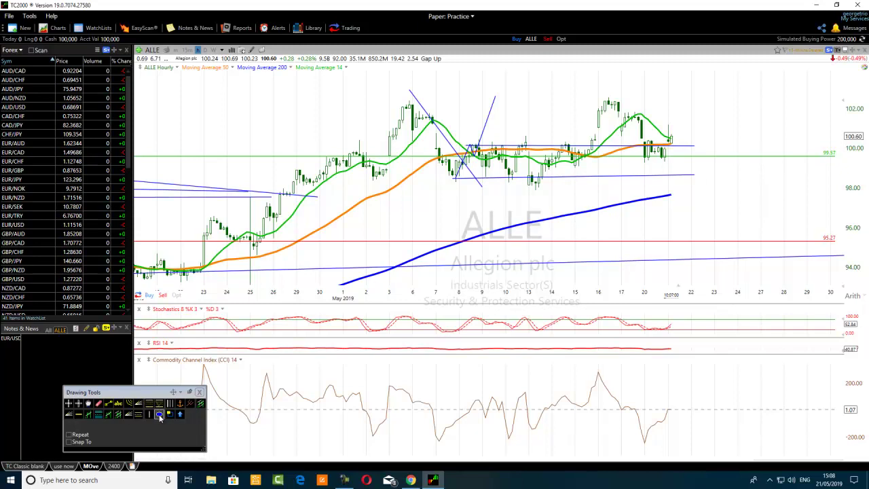
drag(540, 191, 504, 191)
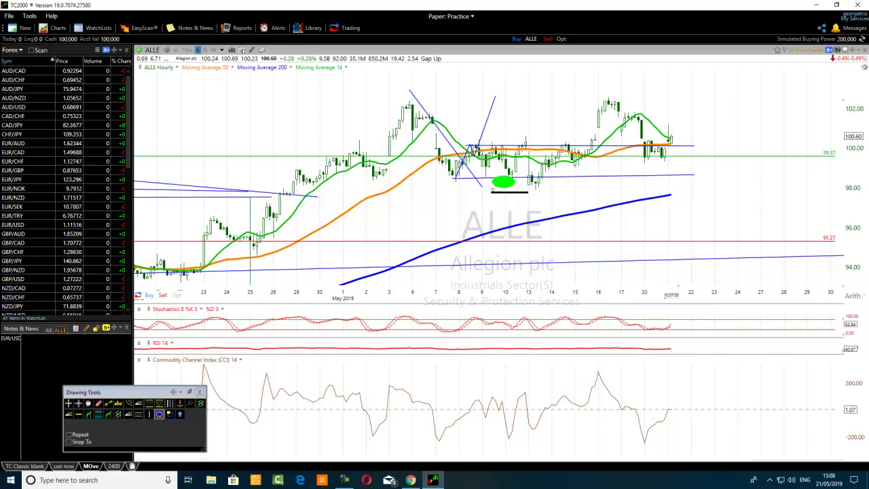
key(Escape)
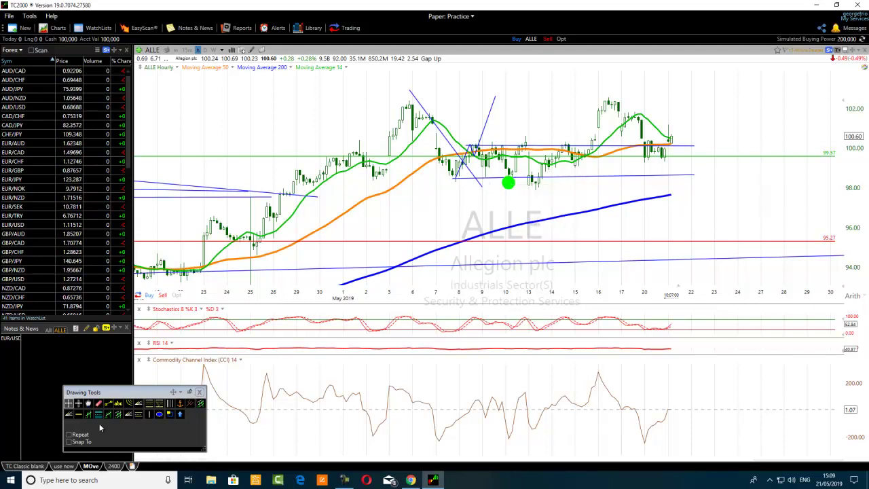
click(108, 404)
drag(503, 146, 516, 182)
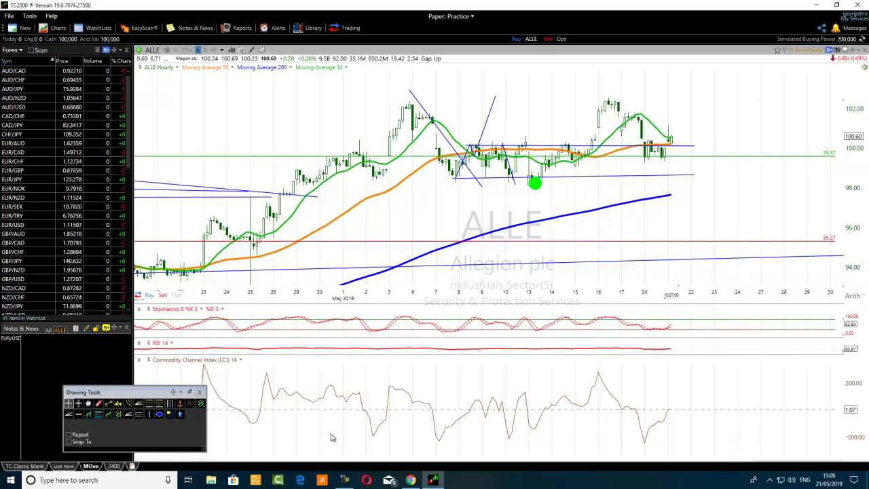
Raise the 22 May end of the hourly channel's upper line to about 100.3.
click(694, 148)
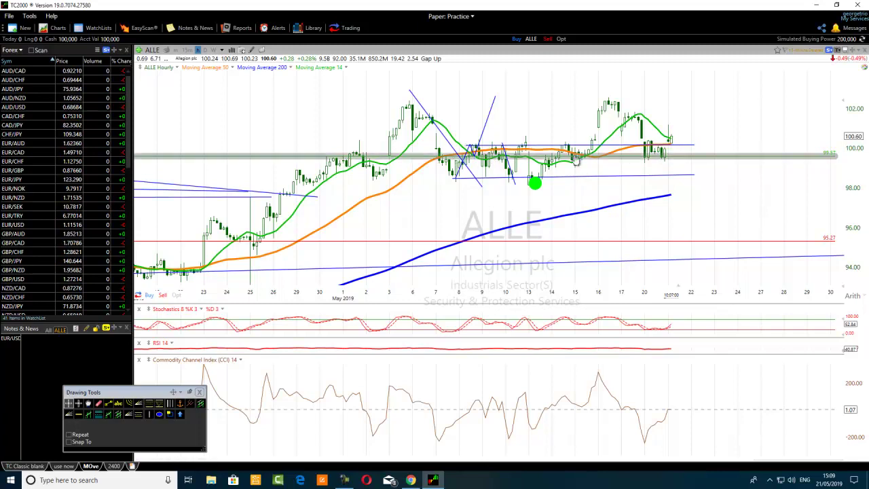
drag(693, 145, 695, 143)
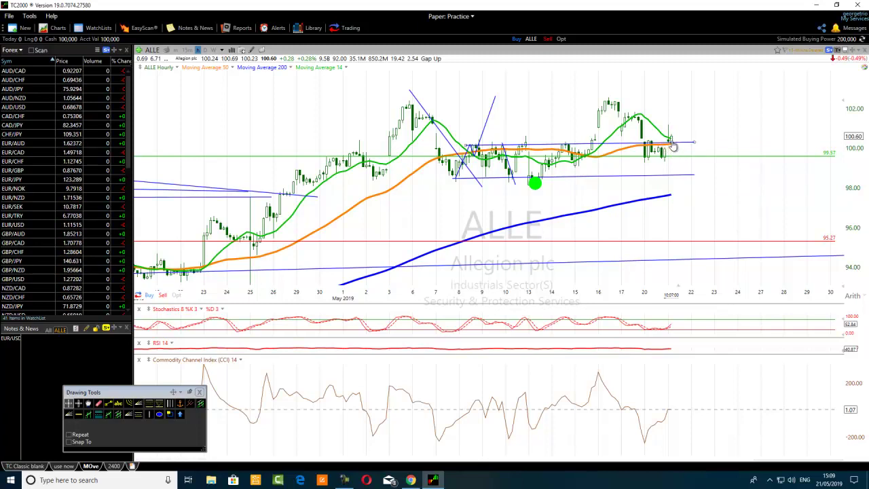
mouse_move(672, 145)
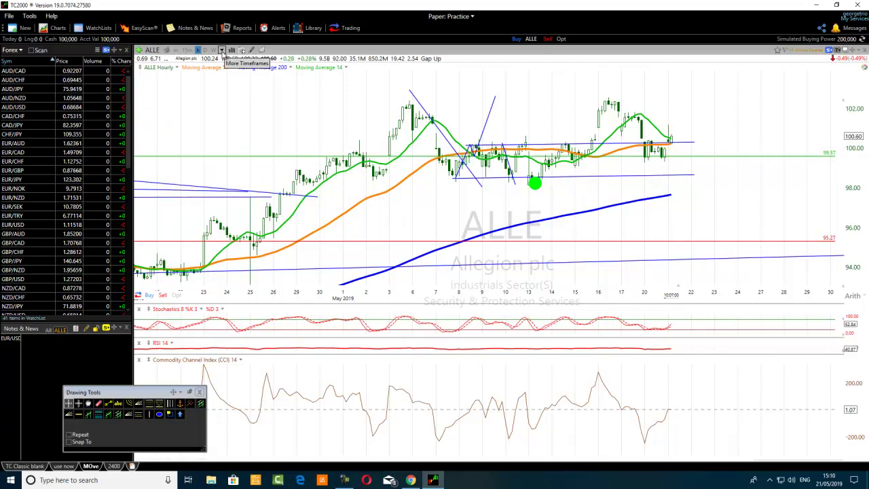
Return the ALLE chart to the monthly timeframe and show the whole rising channel with its latest breakout.
click(222, 51)
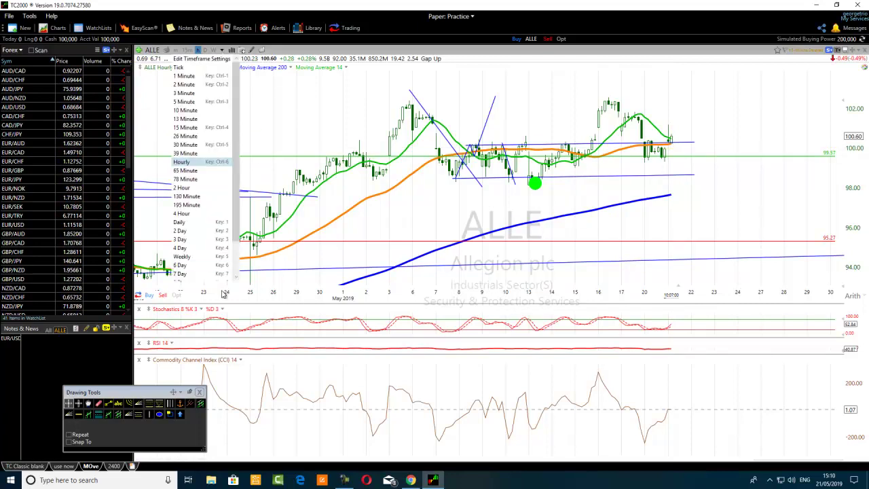
scroll(238, 268, down, 2)
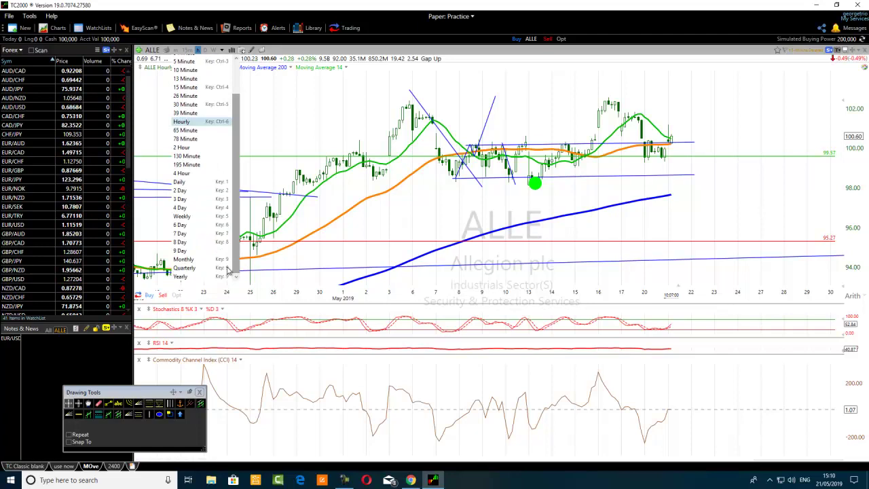
click(183, 258)
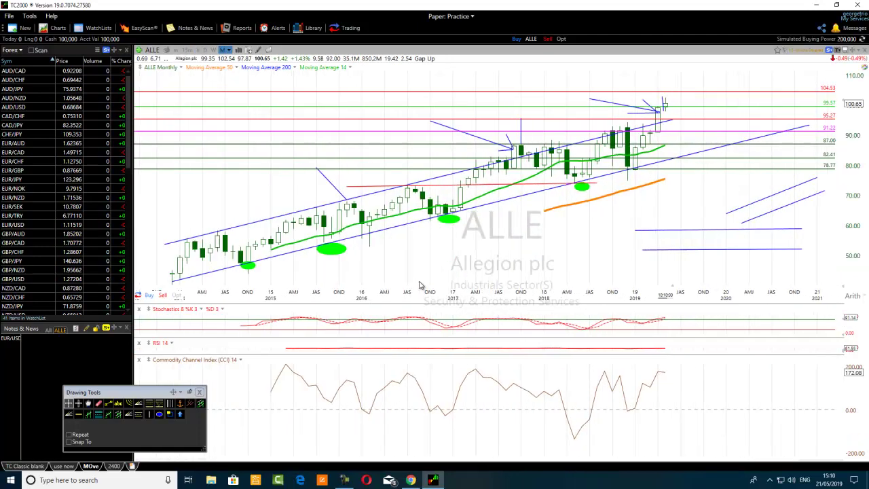
scroll(662, 145, down, 2)
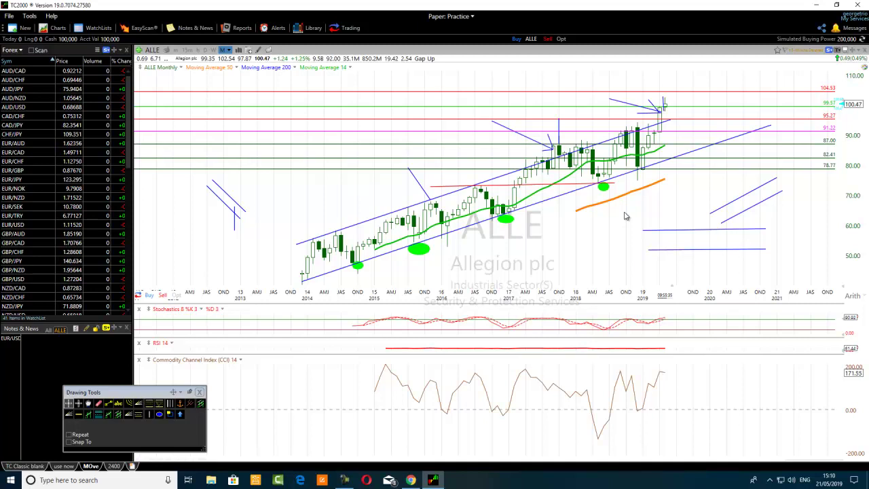
scroll(607, 214, up, 2)
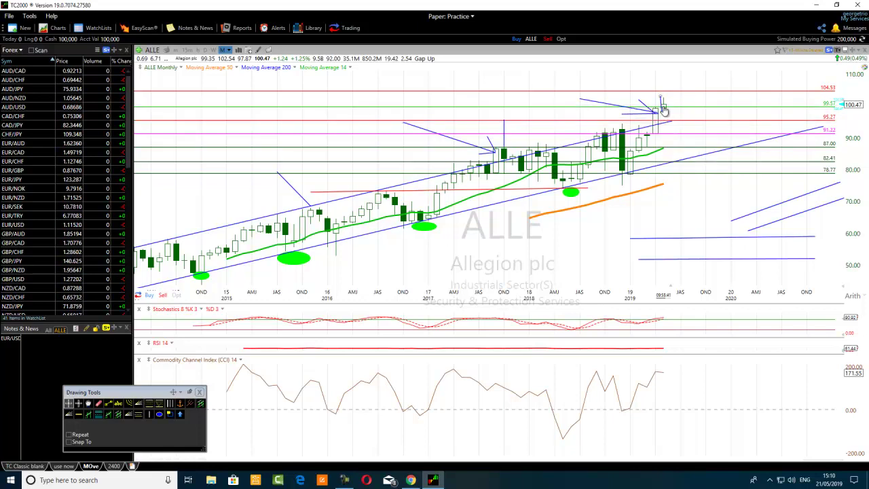
Switch the ALLE chart to the yearly timeframe to examine the channel on yearly candles.
mouse_move(664, 112)
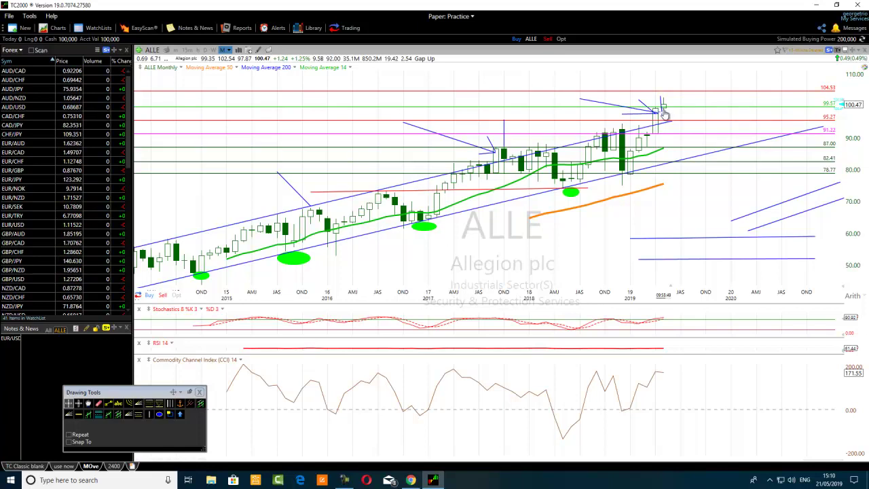
click(229, 50)
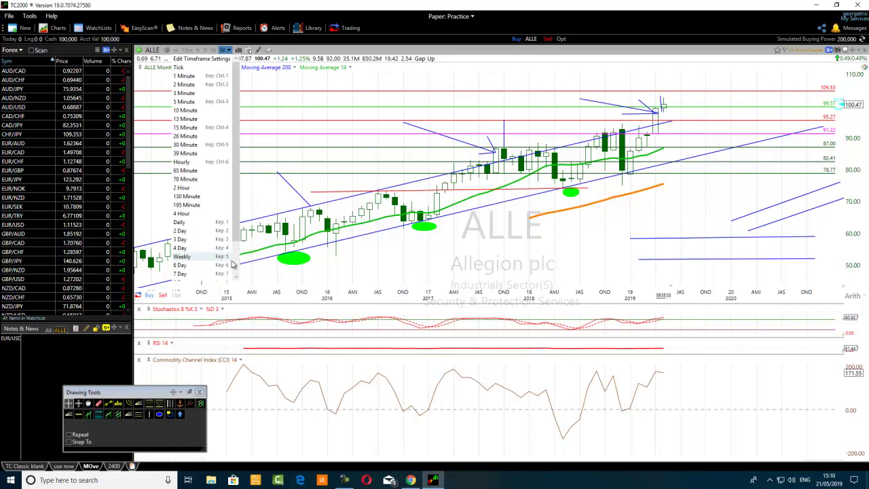
scroll(231, 264, down, 3)
click(187, 283)
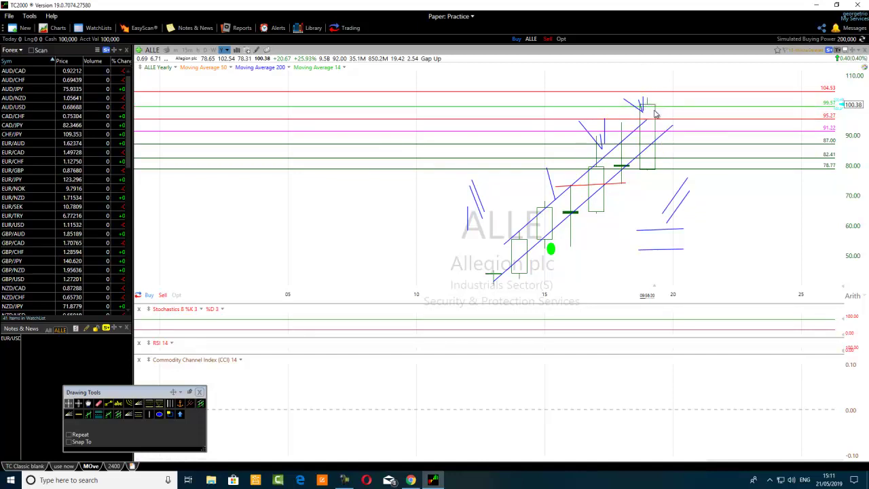
Return the ALLE chart from yearly candles to the monthly timeframe.
click(227, 50)
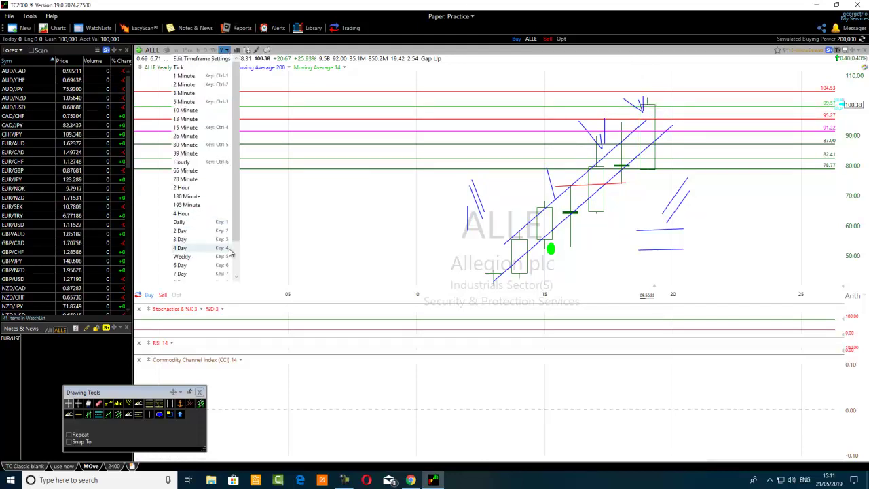
scroll(230, 254, down, 2)
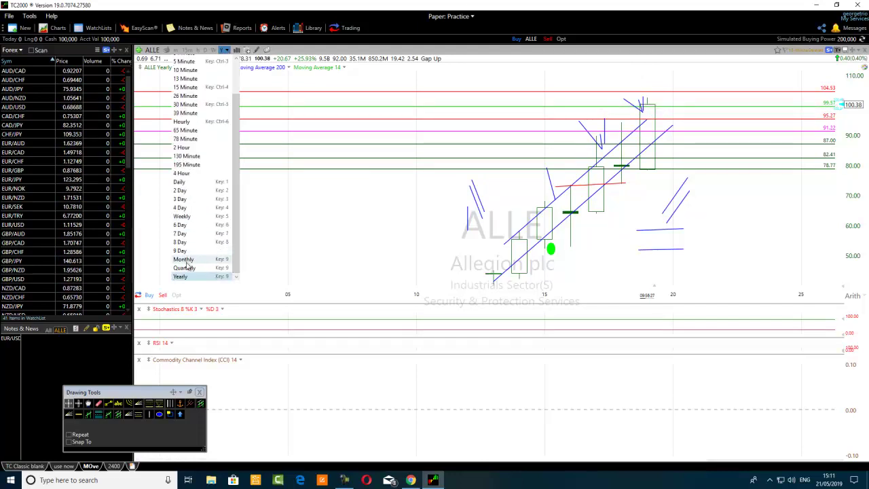
click(187, 262)
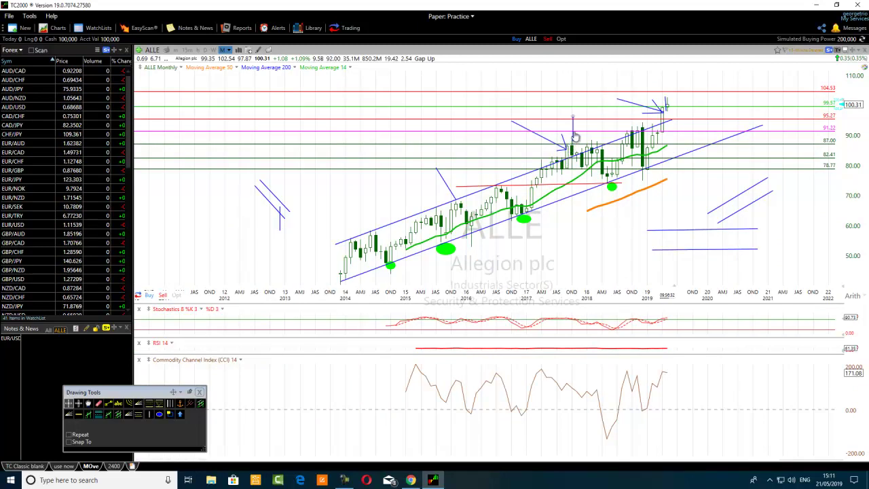
Move the vertical height line near the start of 2018 up until its upper end meets the 104.53 level.
mouse_move(576, 137)
mouse_down()
mouse_move(577, 114)
mouse_move(607, 81)
mouse_move(582, 121)
mouse_move(583, 112)
mouse_up()
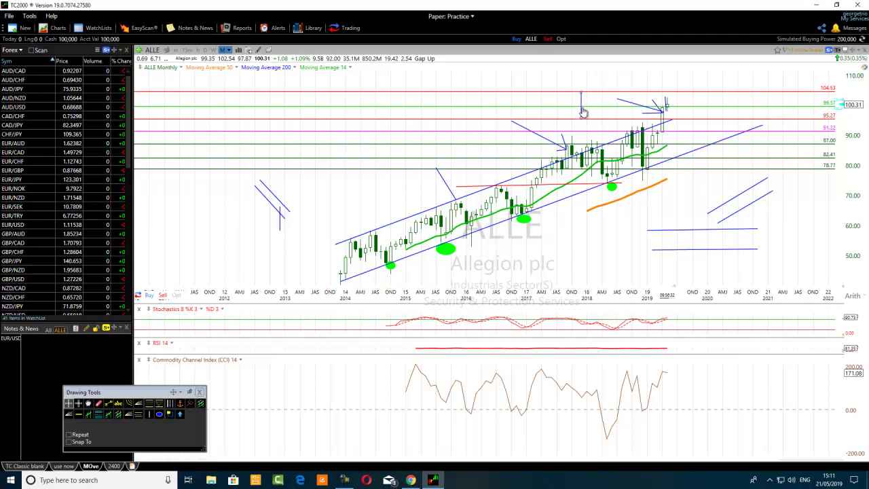
mouse_move(584, 110)
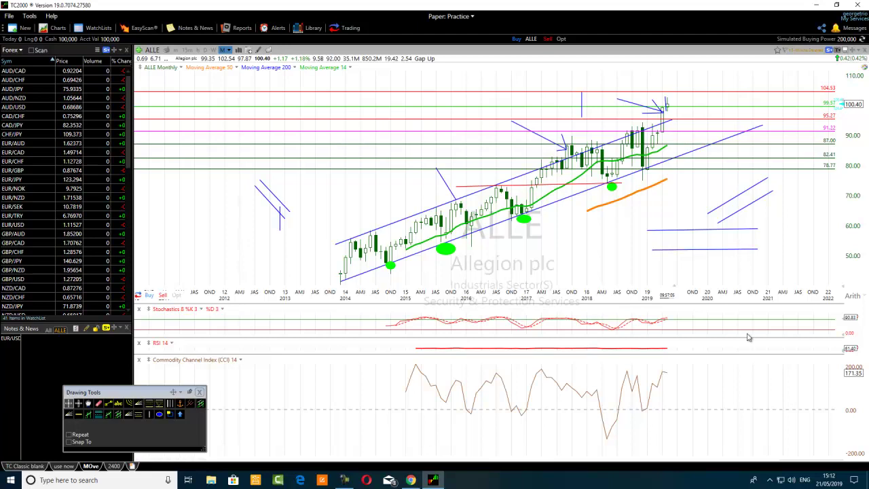
click(344, 480)
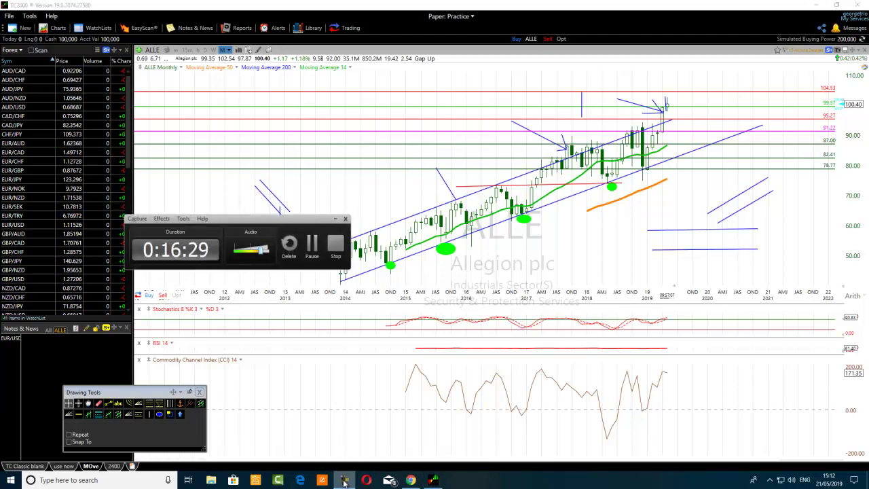
click(333, 219)
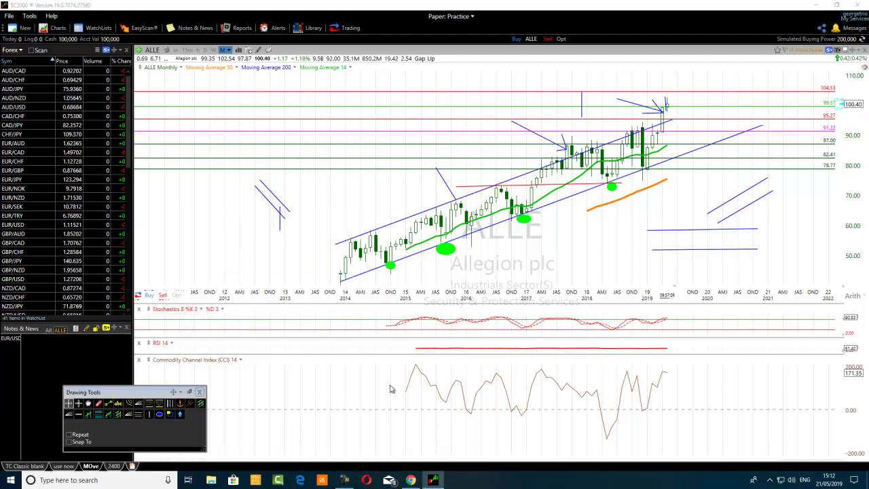
Measure the channel's width with the short falling line at the late-2015 high and put the line back above the channel.
click(108, 403)
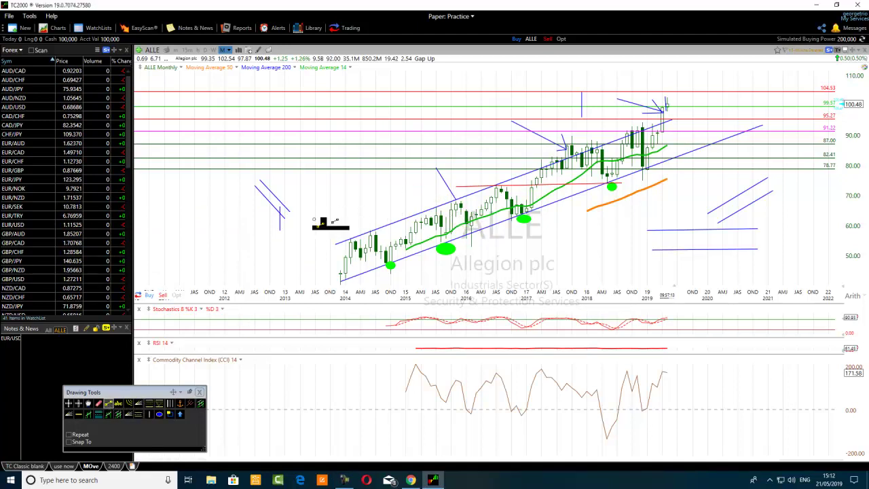
click(68, 404)
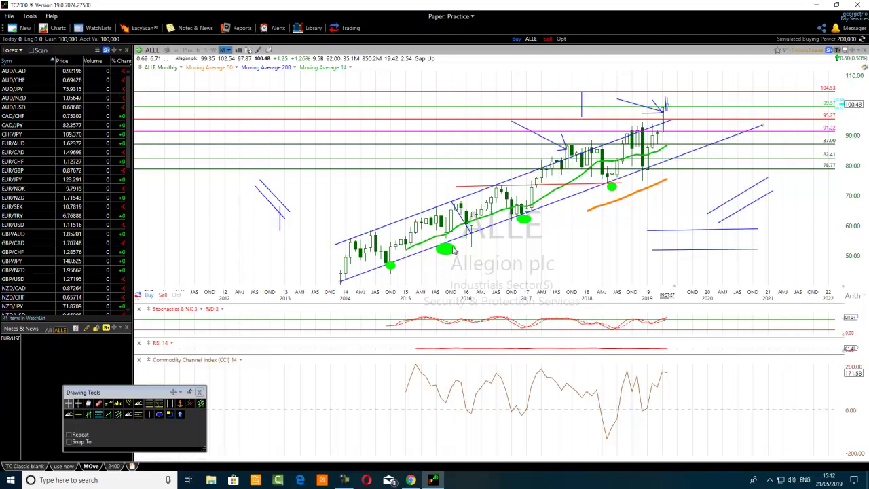
drag(469, 230, 461, 205)
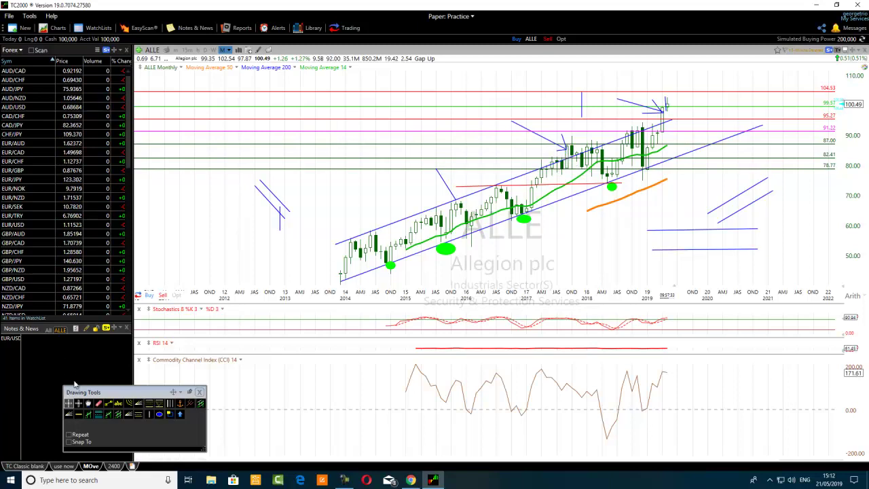
Draw a parallel line above the channel from about 64 in mid-2013 to 106.7 in spring 2019, and shift the short falling line slightly along it.
click(108, 402)
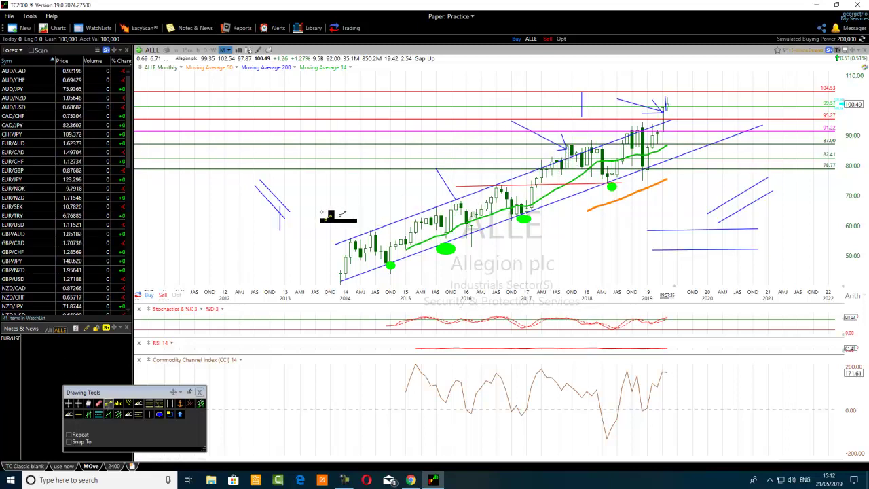
mouse_move(319, 213)
mouse_down()
mouse_move(554, 138)
mouse_move(662, 85)
mouse_up()
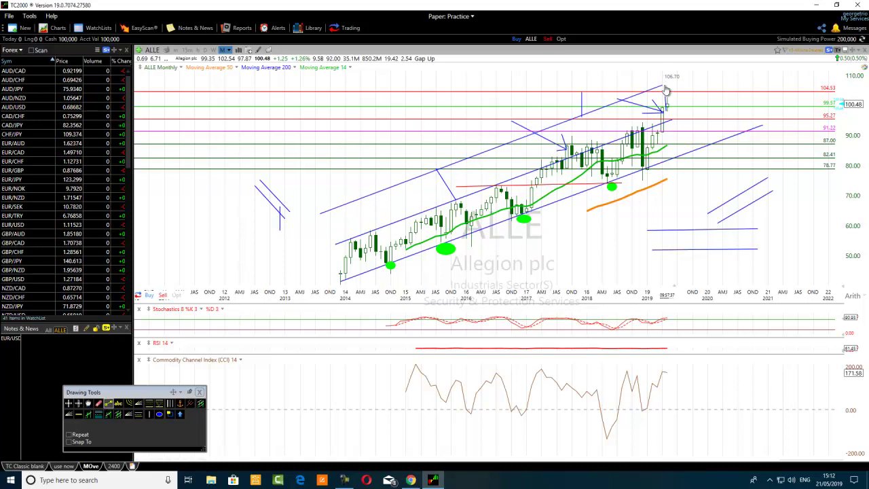
right_click(411, 184)
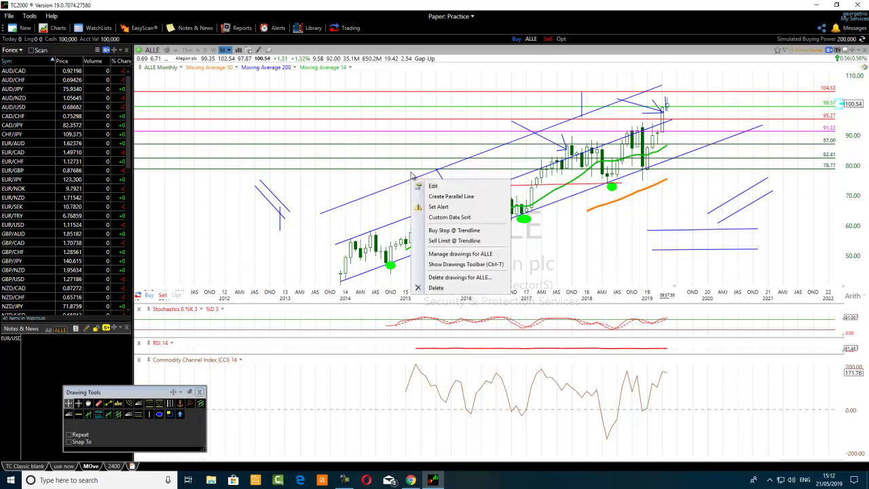
click(399, 190)
drag(407, 189, 459, 185)
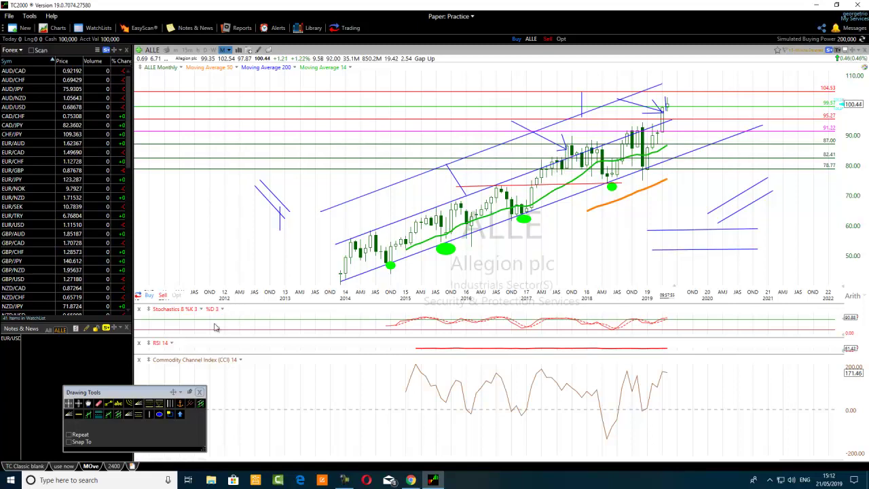
Draw a red line midway between the channel's upper line and the projection line, from about 59 in late 2013 to about 111 in mid-2020.
click(108, 404)
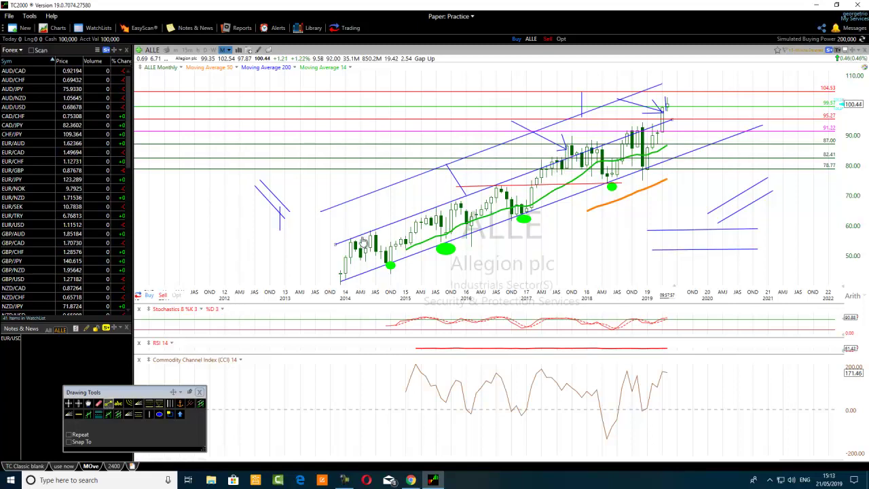
mouse_move(332, 230)
mouse_down()
mouse_move(504, 150)
mouse_move(731, 73)
mouse_up()
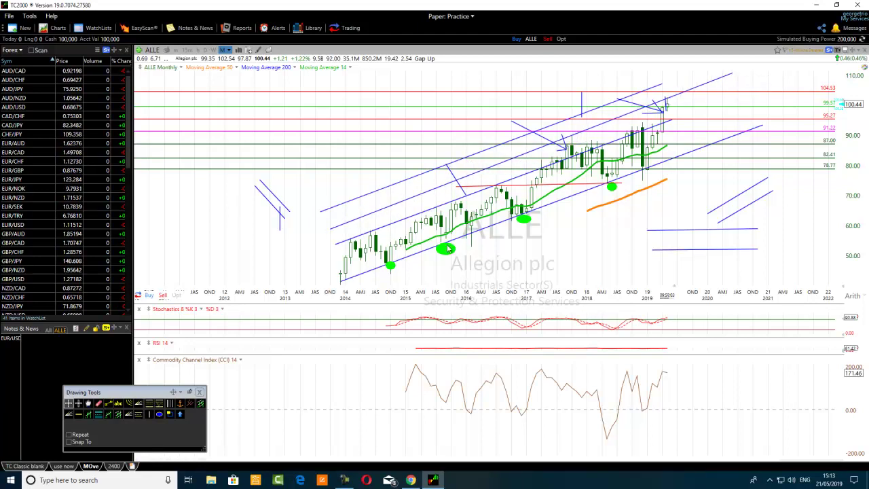
right_click(534, 156)
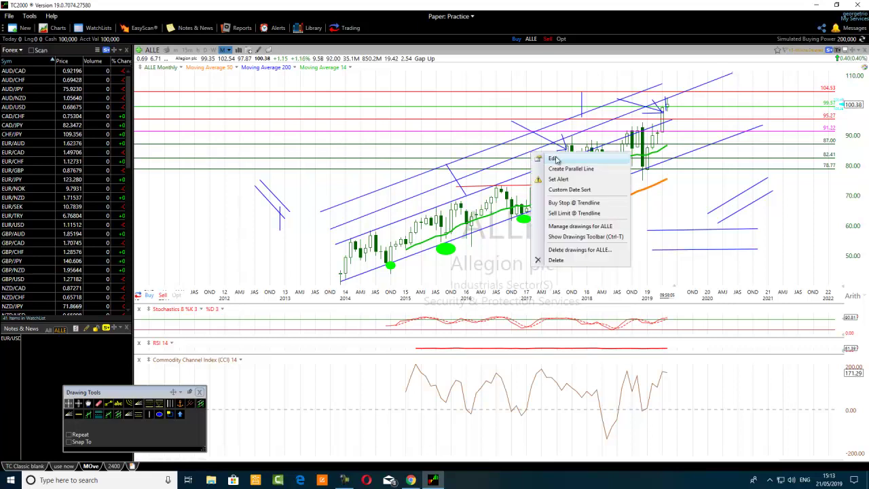
click(546, 158)
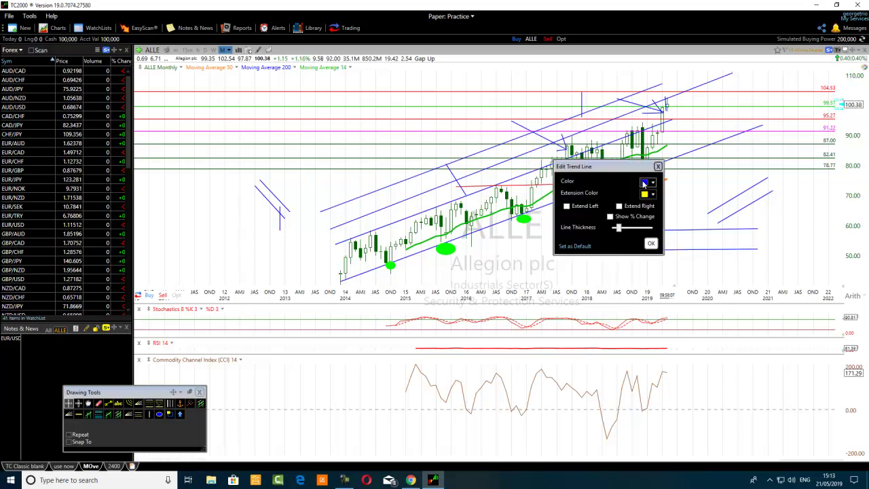
click(648, 182)
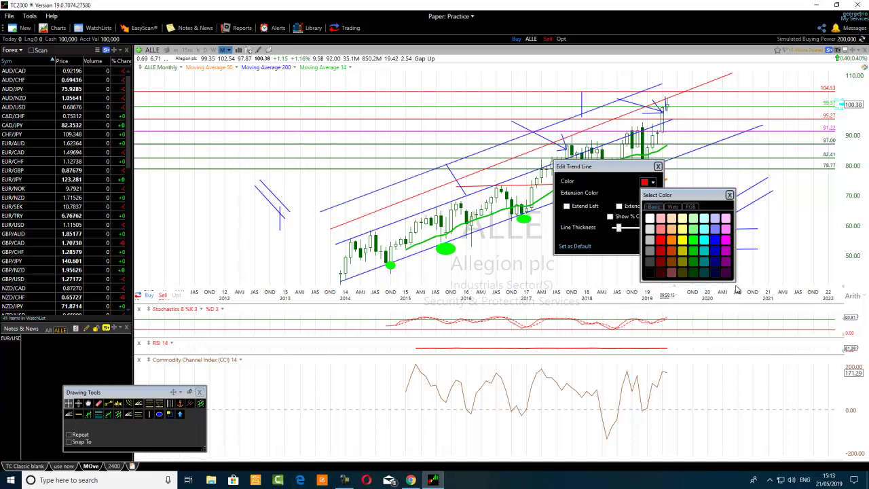
click(602, 275)
click(651, 244)
Examine how the latest monthly breakout candles sit against the red midway line.
scroll(662, 170, up, 2)
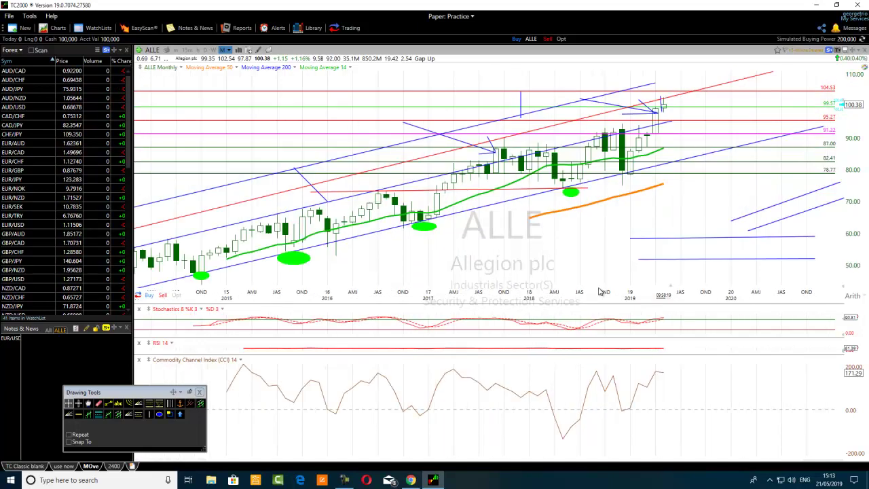
scroll(664, 143, down, 3)
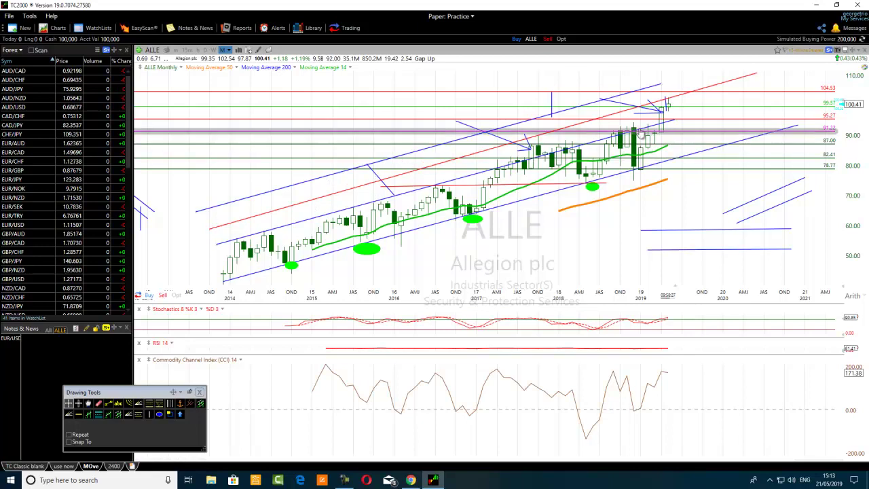
scroll(668, 109, up, 5)
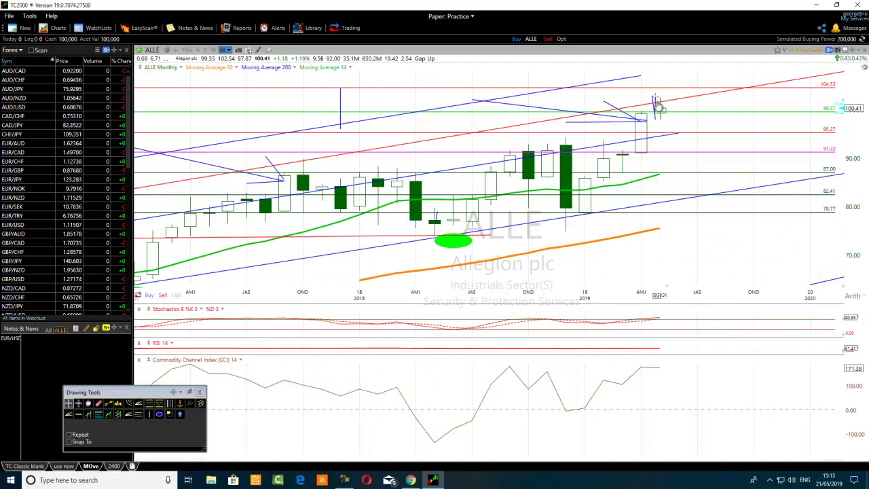
scroll(659, 112, down, 4)
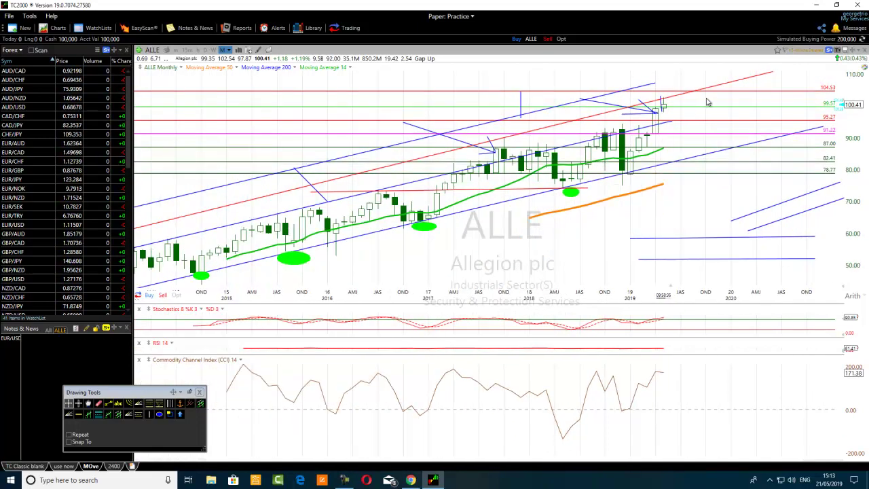
mouse_move(663, 112)
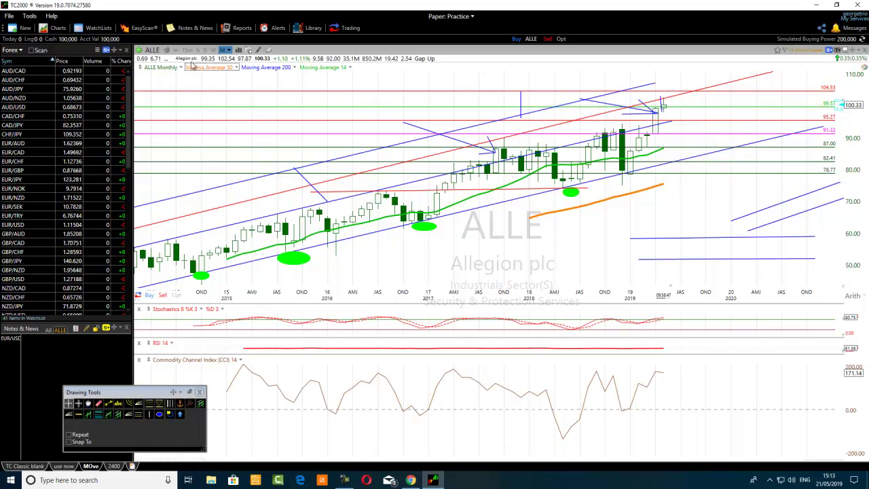
Switch the ALLE chart to the 15-minute timeframe and show price action from early April to late May 2019.
click(231, 54)
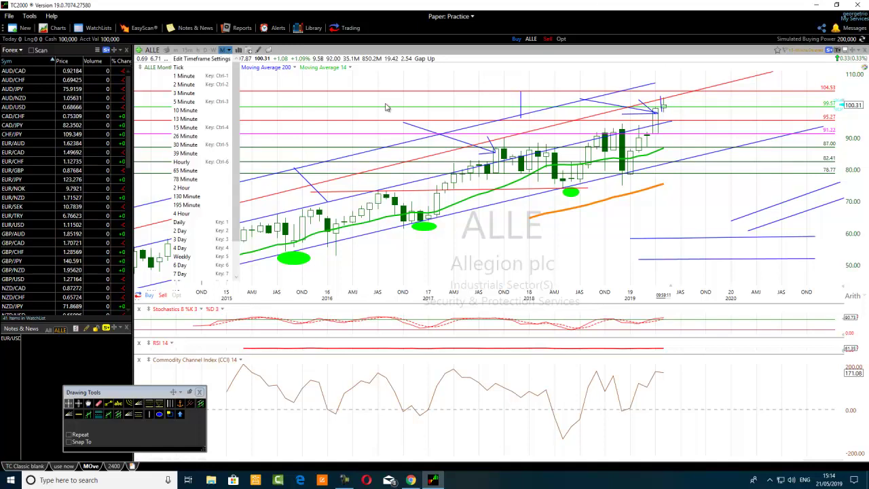
click(187, 127)
scroll(332, 170, down, 5)
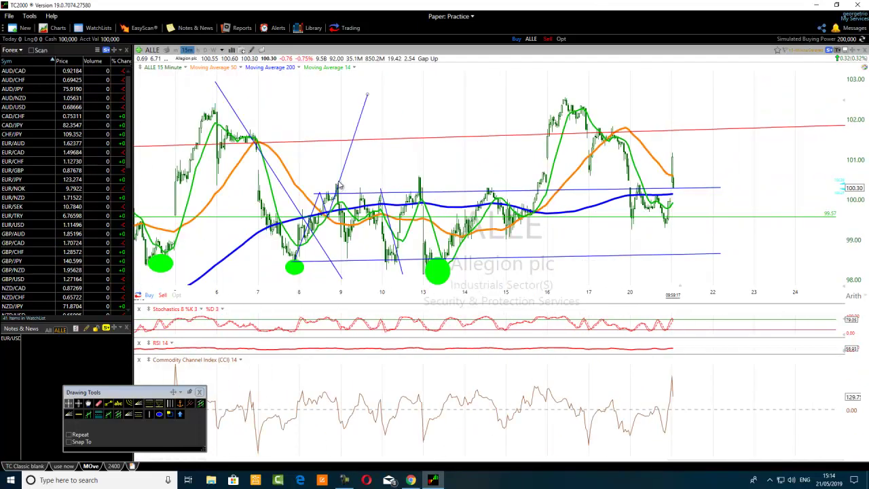
scroll(516, 256, down, 3)
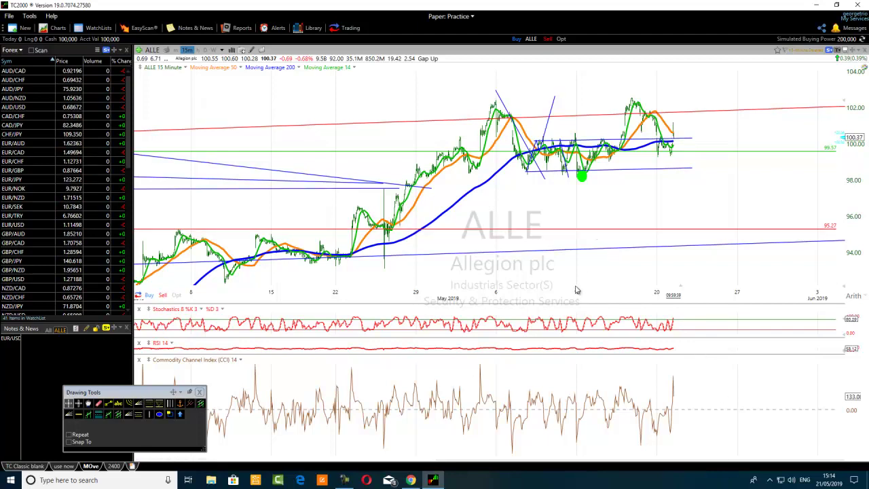
click(345, 480)
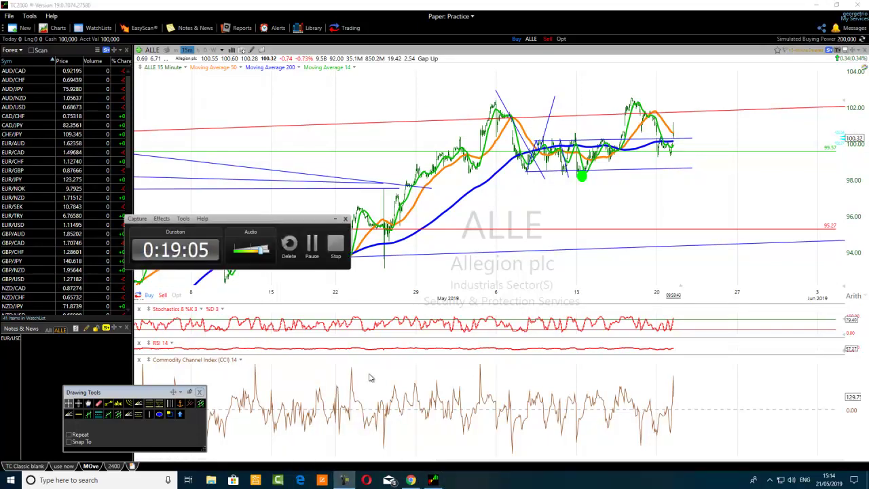